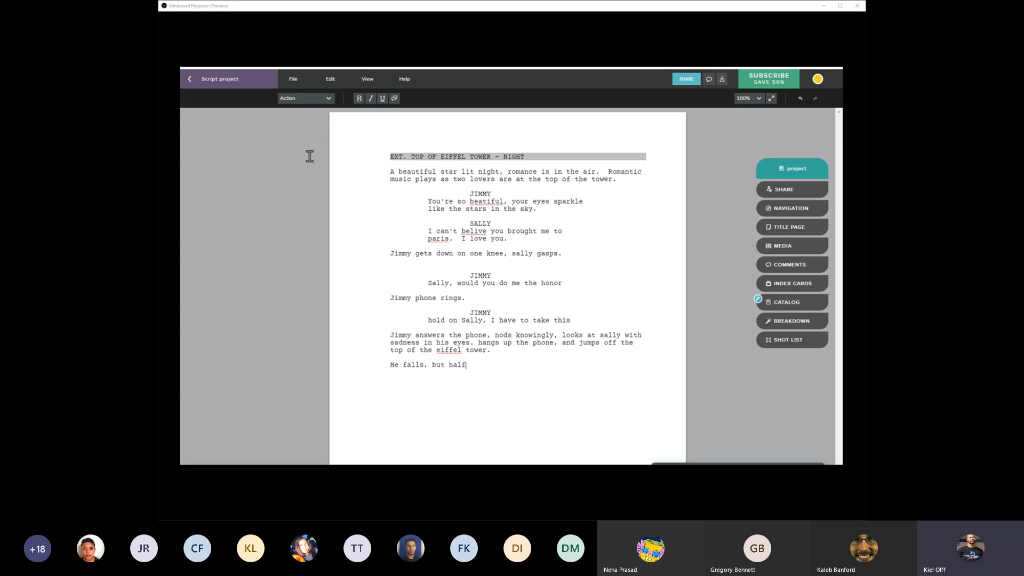
Finish the falling action line with "halfway down, his parachute opens and he floats away." and add the action line "Sally Cries"
{"action": "type", "text": "his parachute opens and he floats away."}
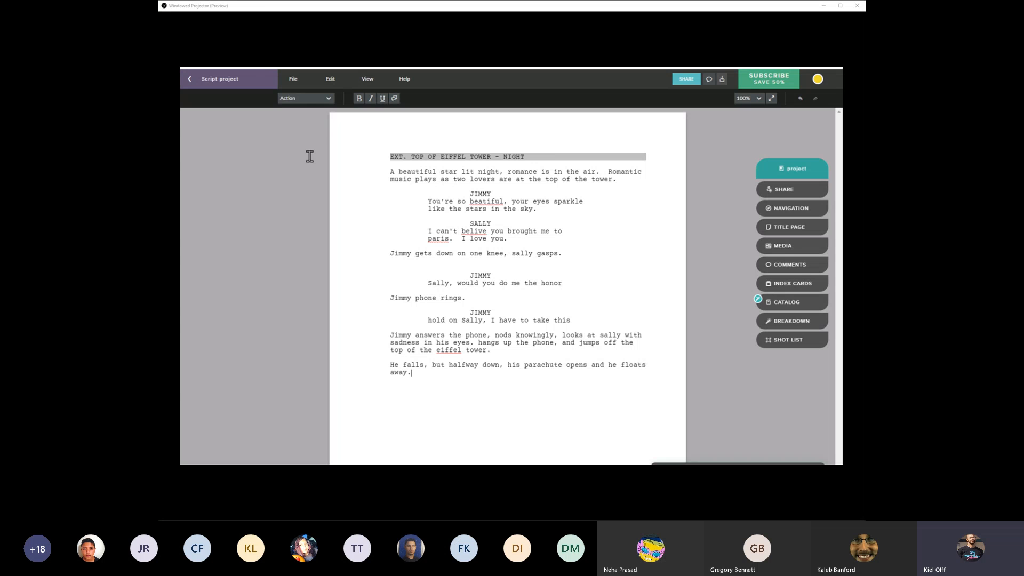
{"action": "key", "text": "Return"}
{"action": "key", "text": "BackSpace"}
{"action": "type", "text": "Sally Cries"}
Add the scene heading "INT. JIMMYS HOUSE - DAY" below the Sally Cries line
{"action": "key", "text": "Return"}
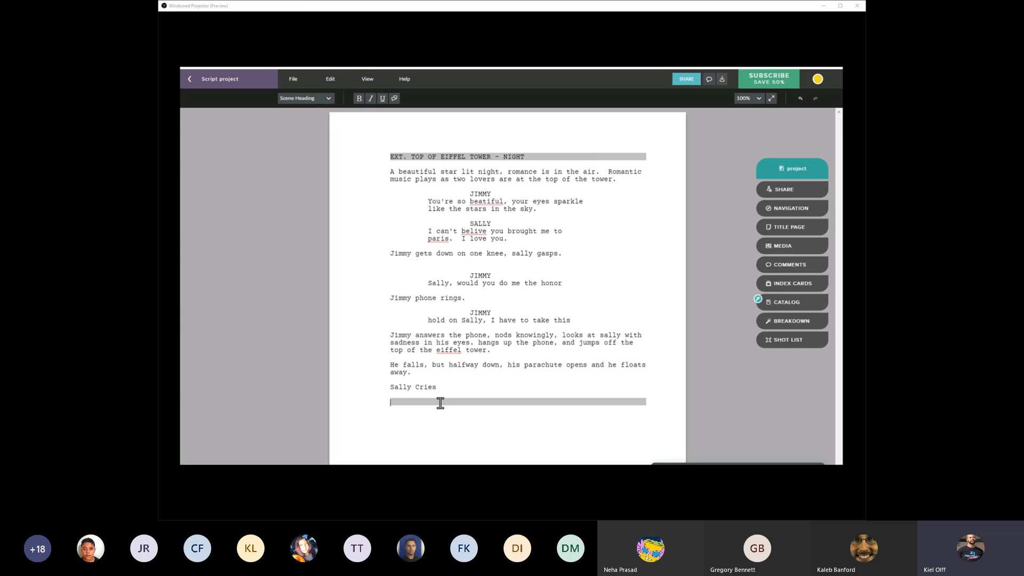
{"action": "type", "text": "INT. JIMMYS HOUSE - DAY"}
{"action": "key", "text": "Return"}
Begin the house scene's description with "A very sparcely decorated house,"
{"action": "type", "text": "A"}
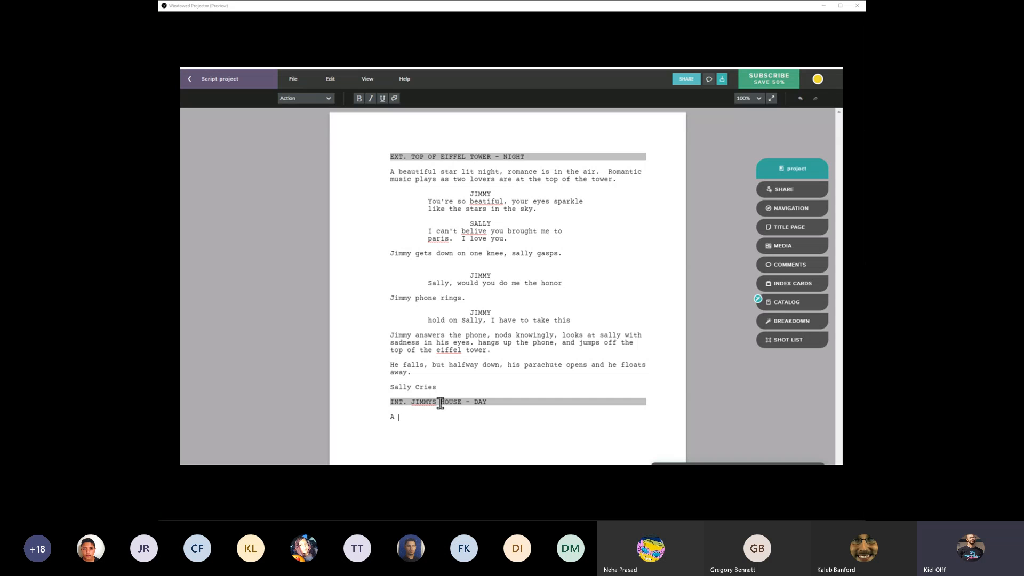
{"action": "type", "text": "mess"}
{"action": "key", "text": "BackSpace"}
{"action": "key", "text": "BackSpace"}
{"action": "key", "text": "BackSpace"}
{"action": "key", "text": "BackSpace"}
{"action": "type", "text": "very sparcely decroat"}
{"action": "key", "text": "BackSpace"}
{"action": "key", "text": "BackSpace"}
{"action": "key", "text": "BackSpace"}
{"action": "key", "text": "BackSpace"}
{"action": "type", "text": "orated house, "}
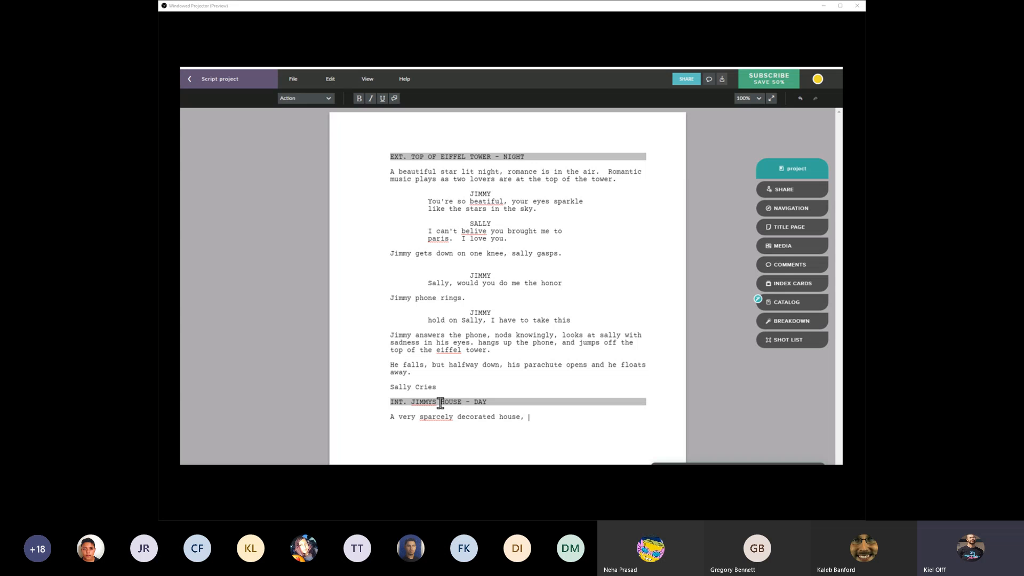
Complete the house description with "with a few superhero posters, hung crooked on the walls."
{"action": "type", "text": "with a few superhero poster"}
{"action": "key", "text": "BackSpace"}
{"action": "type", "text": "rst"}
{"action": "key", "text": "BackSpace"}
{"action": "key", "text": "BackSpace"}
{"action": "key", "text": "BackSpace"}
{"action": "key", "text": "BackSpace"}
{"action": "key", "text": "BackSpace"}
{"action": "type", "text": "ters, hung crooked on the walls"}
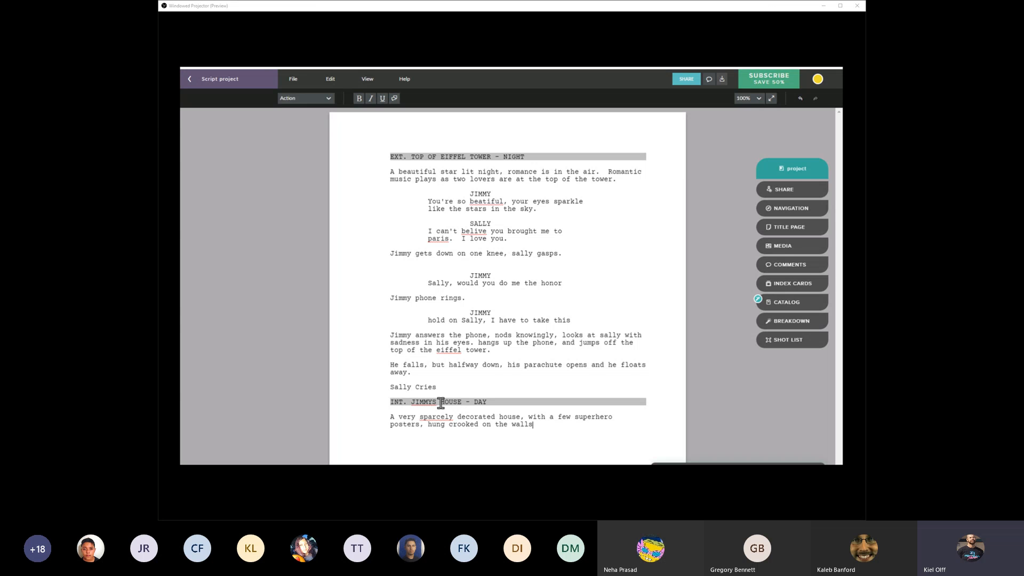
{"action": "type", "text": "."}
Add a JIMMY character cue below the house description with the dialogue "i cant belive you got it bro"
{"action": "left_click", "coordinate": [308, 107]}
{"action": "left_click", "coordinate": [315, 178]}
{"action": "type", "text": "JIMM"}
{"action": "type", "text": "Y "}
{"action": "type", "text": "i cant belive you got"}
{"action": "type", "text": " it bro "}
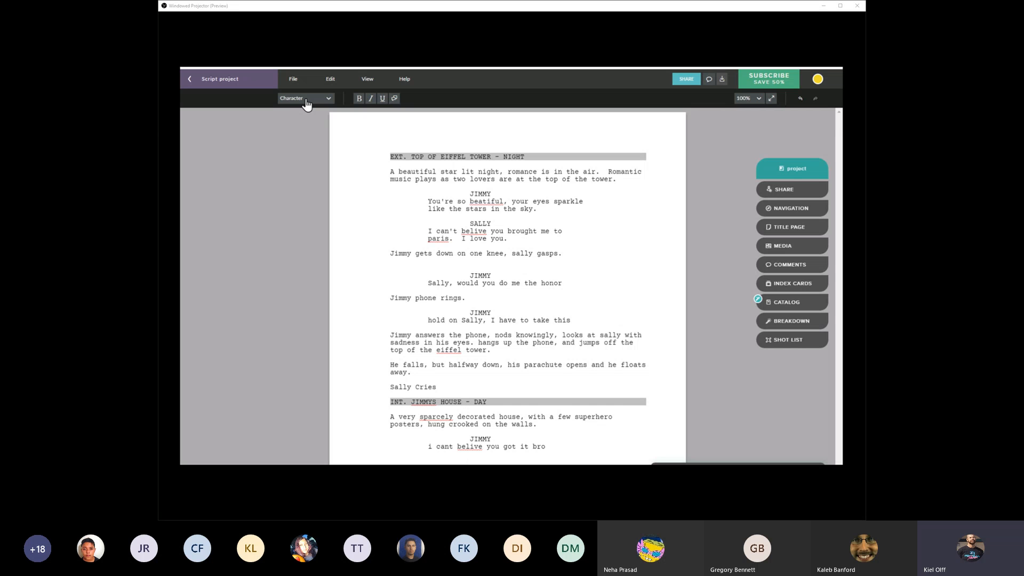
Add a JOHNNY character cue after Jimmy's dialogue and format the scene's closing line as a Transition, "FADE TO PS5 LOGO"
{"action": "type", "text": "JOHNNY"}
{"action": "key", "text": "Down"}
{"action": "key", "text": "Down"}
{"action": "key", "text": "Tab"}
{"action": "left_click", "coordinate": [313, 103]}
{"action": "left_click", "coordinate": [312, 218]}
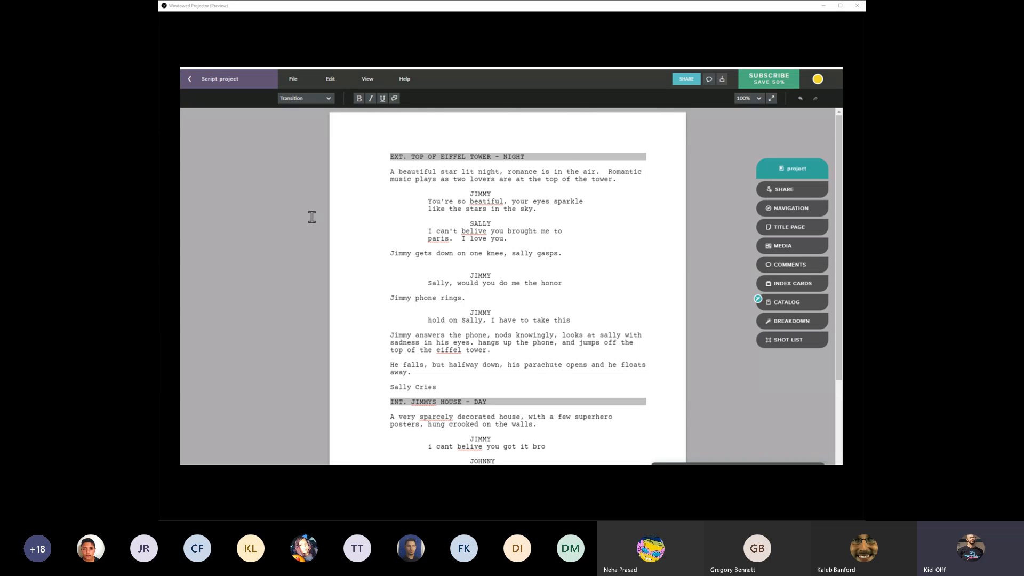
Insert the parenthetical "on the verge of tears" under Jimmy's cue above "Sally, would you do me the honor"
{"action": "left_click", "coordinate": [499, 274]}
{"action": "key", "text": "Return"}
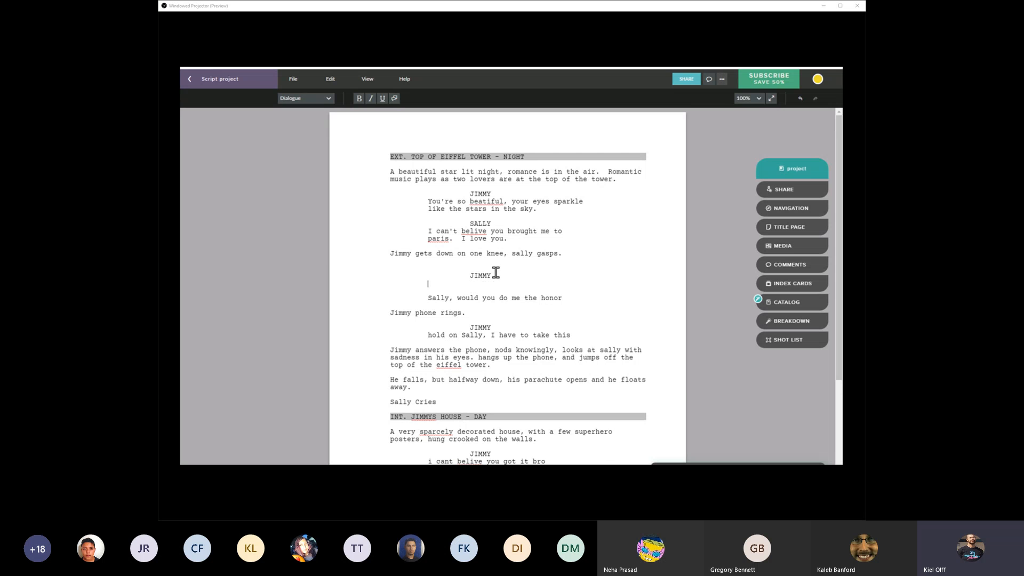
{"action": "left_click", "coordinate": [326, 98]}
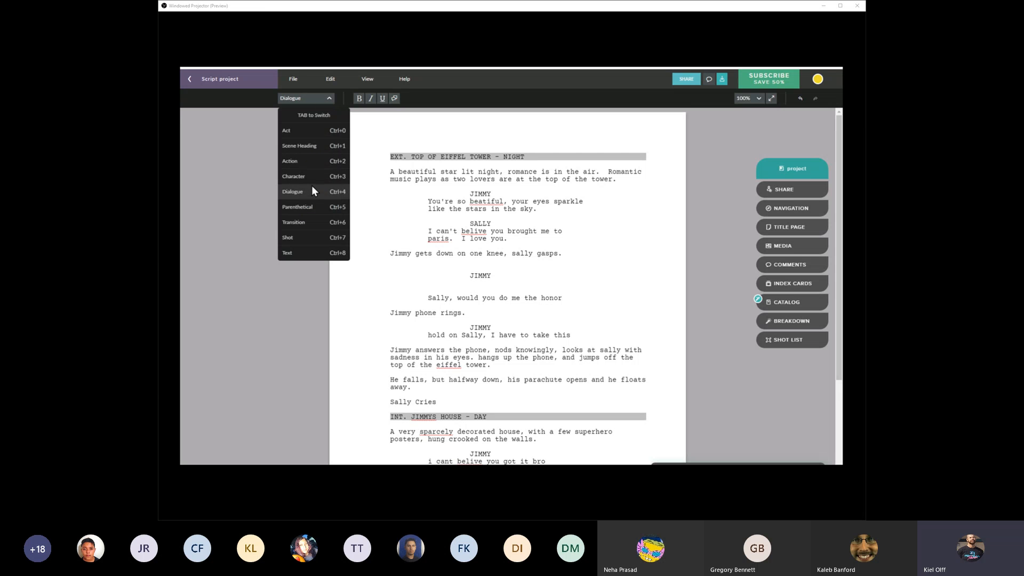
{"action": "left_click", "coordinate": [312, 205]}
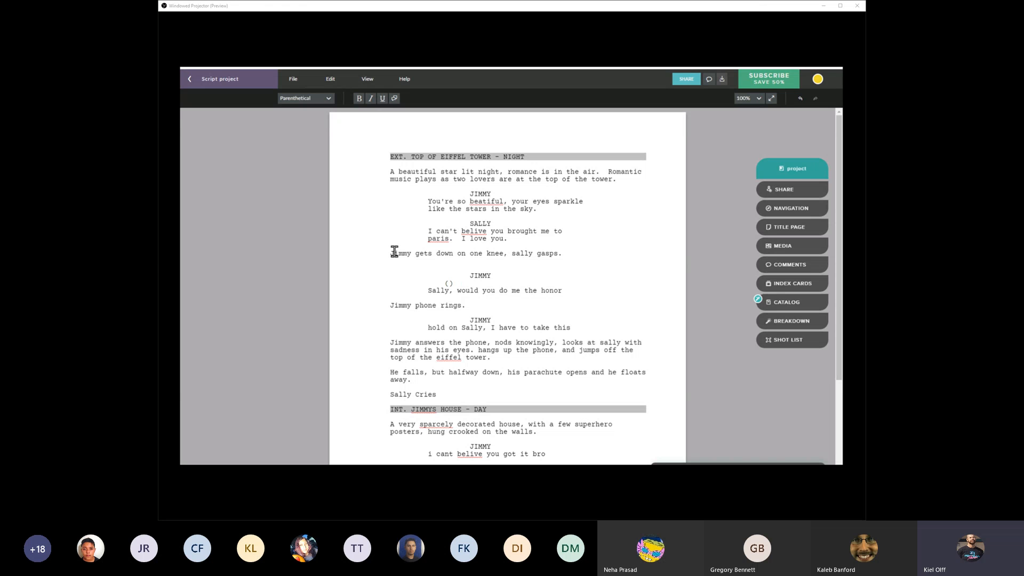
{"action": "type", "text": "on the verge of tears"}
Review the whole script from the Eiffel Tower scene to the closing transition, checking each element's formatting
{"action": "scroll", "coordinate": [563, 367], "scroll_direction": "down", "scroll_amount": 4}
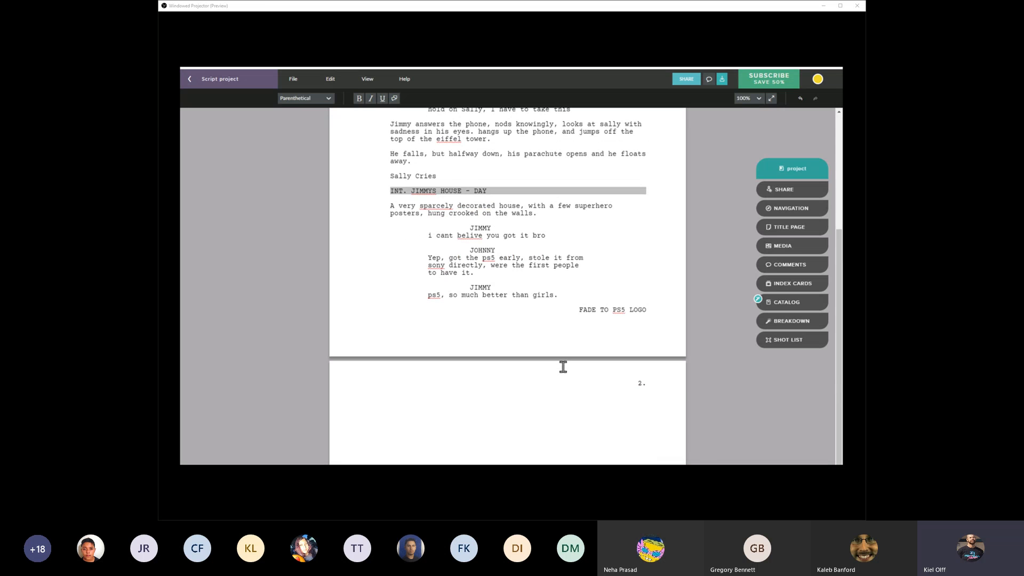
{"action": "scroll", "coordinate": [563, 366], "scroll_direction": "up", "scroll_amount": 2}
{"action": "scroll", "coordinate": [560, 367], "scroll_direction": "up", "scroll_amount": 1}
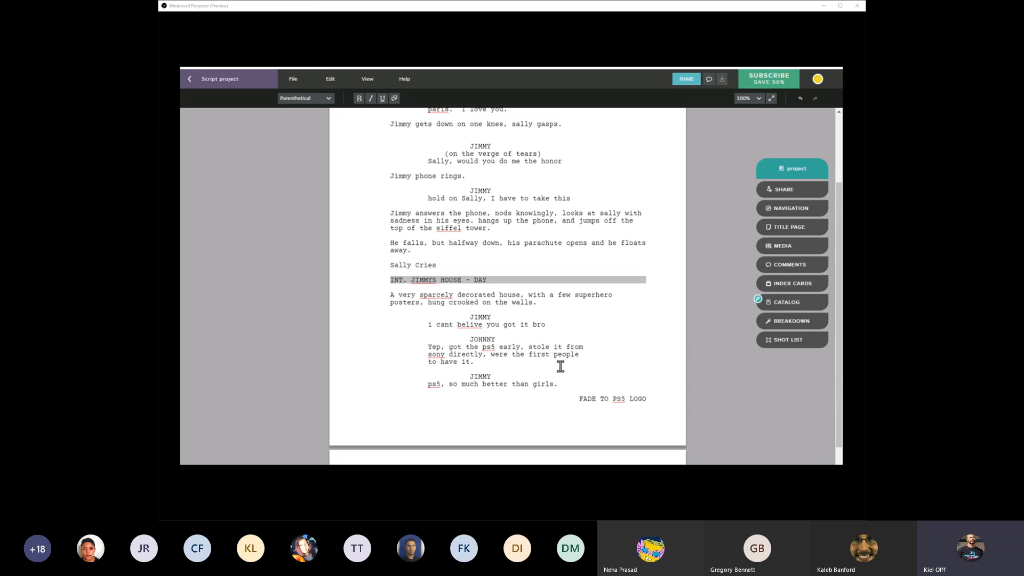
{"action": "scroll", "coordinate": [558, 367], "scroll_direction": "up", "scroll_amount": 2}
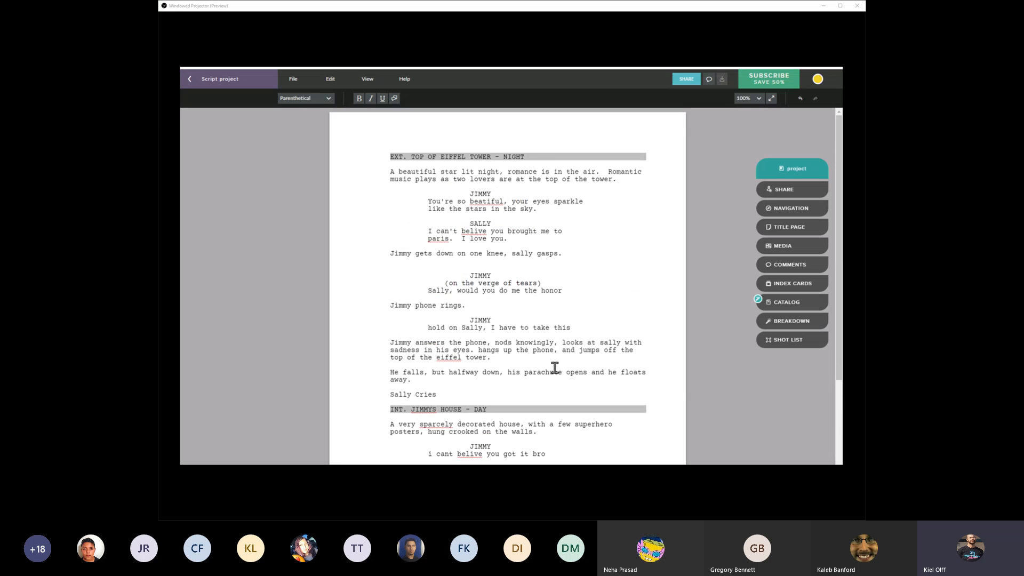
{"action": "scroll", "coordinate": [555, 366], "scroll_direction": "down", "scroll_amount": 2}
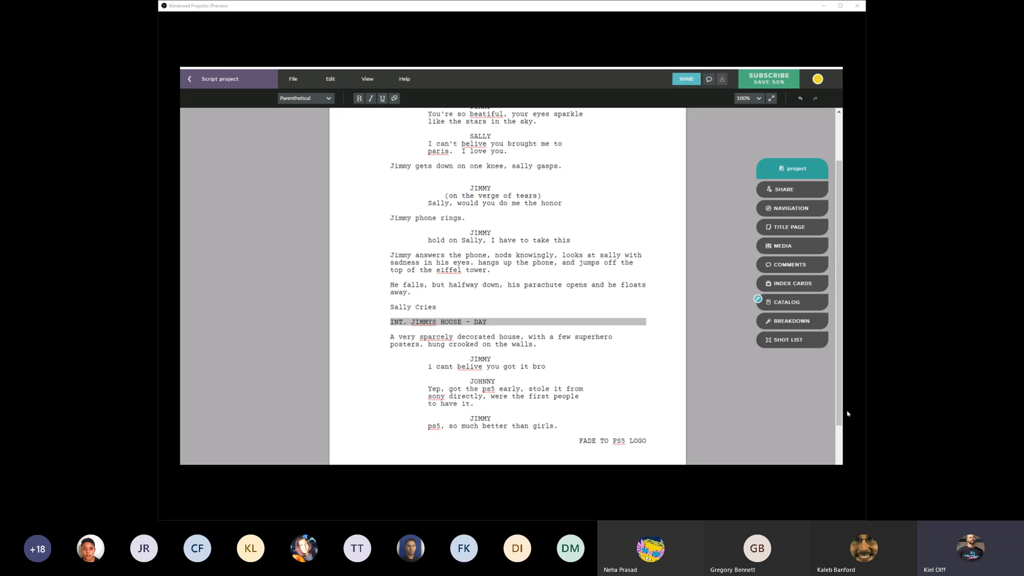
{"action": "scroll", "coordinate": [410, 433], "scroll_direction": "up", "scroll_amount": 1}
{"action": "scroll", "coordinate": [410, 433], "scroll_direction": "up", "scroll_amount": 2}
{"action": "scroll", "coordinate": [411, 434], "scroll_direction": "down", "scroll_amount": 1}
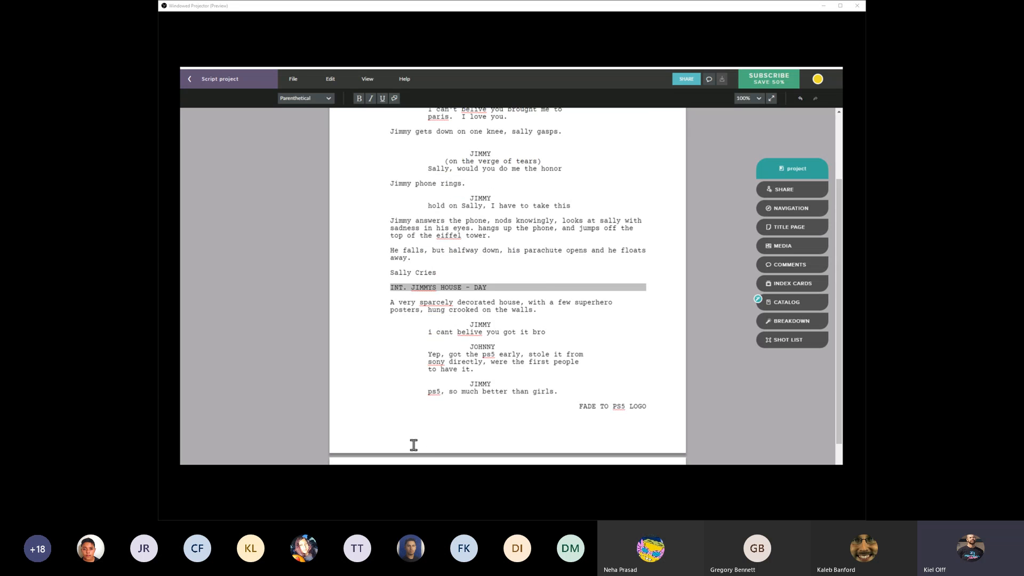
{"action": "scroll", "coordinate": [411, 437], "scroll_direction": "up", "scroll_amount": 1}
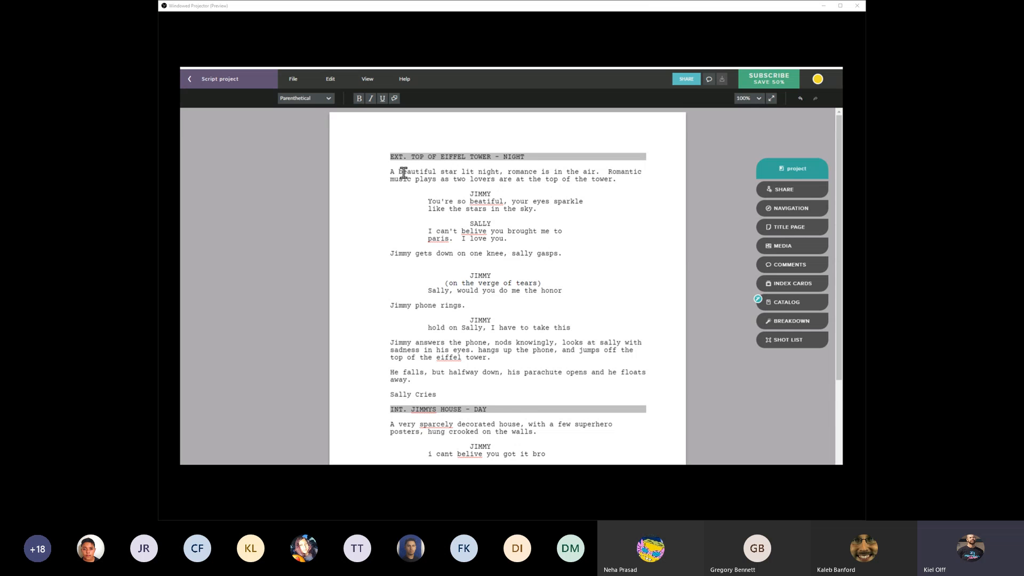
{"action": "scroll", "coordinate": [401, 181], "scroll_direction": "down", "scroll_amount": 3}
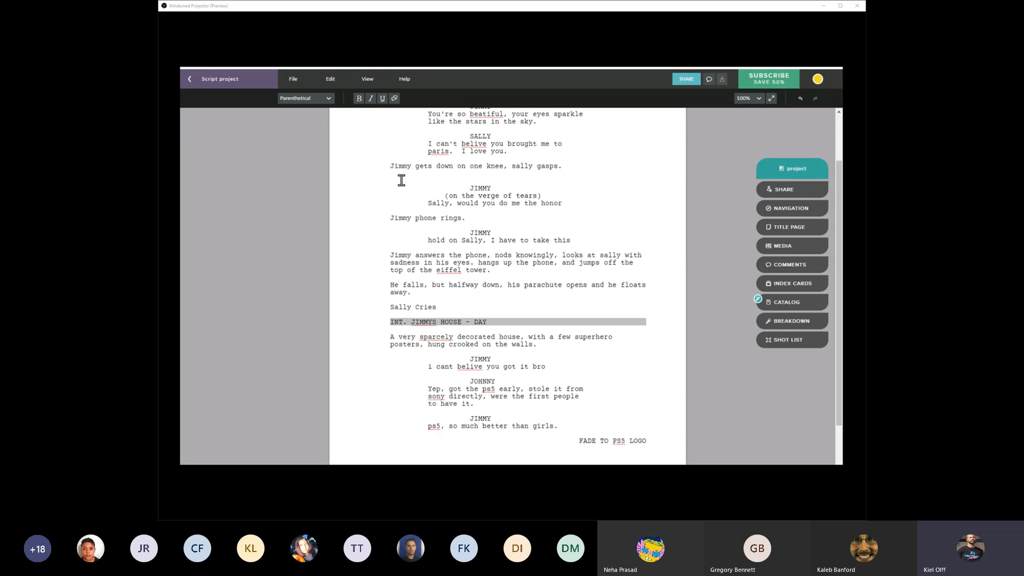
{"action": "scroll", "coordinate": [491, 411], "scroll_direction": "down", "scroll_amount": 5}
{"action": "scroll", "coordinate": [496, 349], "scroll_direction": "up", "scroll_amount": 4}
{"action": "scroll", "coordinate": [496, 349], "scroll_direction": "up", "scroll_amount": 1}
{"action": "scroll", "coordinate": [516, 400], "scroll_direction": "down", "scroll_amount": 3}
{"action": "scroll", "coordinate": [516, 400], "scroll_direction": "down", "scroll_amount": 1}
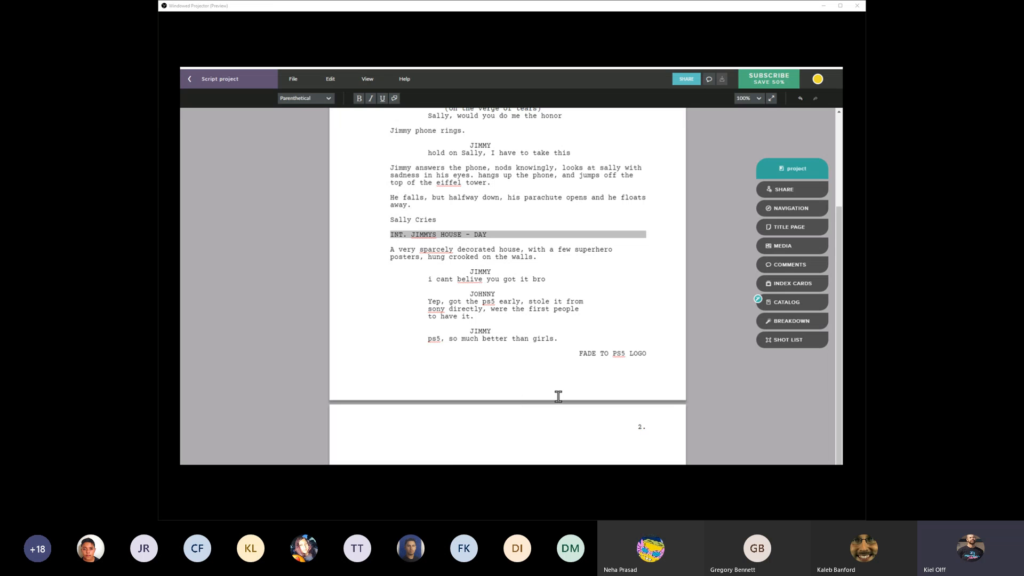
{"action": "scroll", "coordinate": [557, 395], "scroll_direction": "up", "scroll_amount": 3}
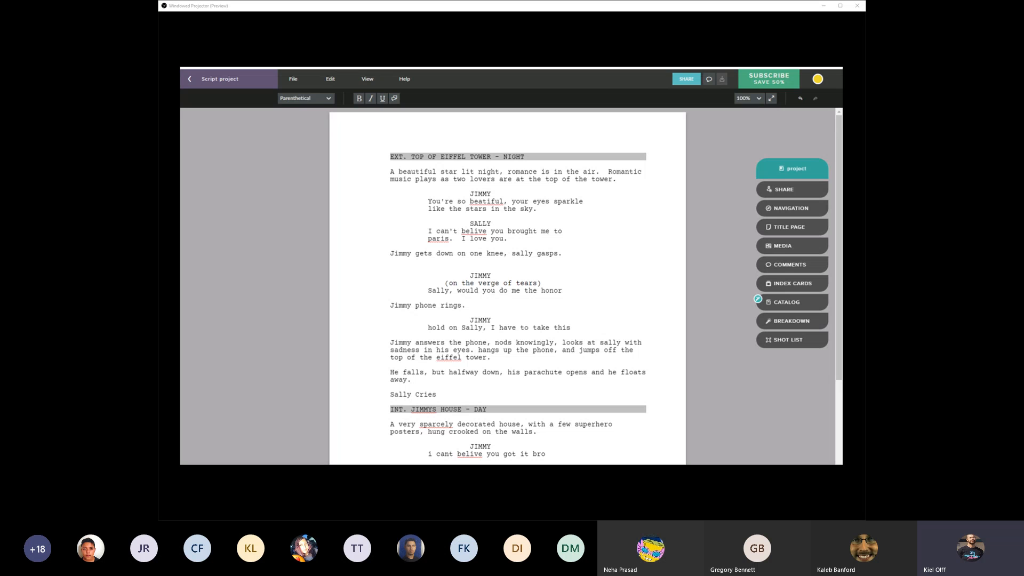
Switch the opening star lit night description to Scene Heading format, and restore it to Action
{"action": "left_click", "coordinate": [453, 261]}
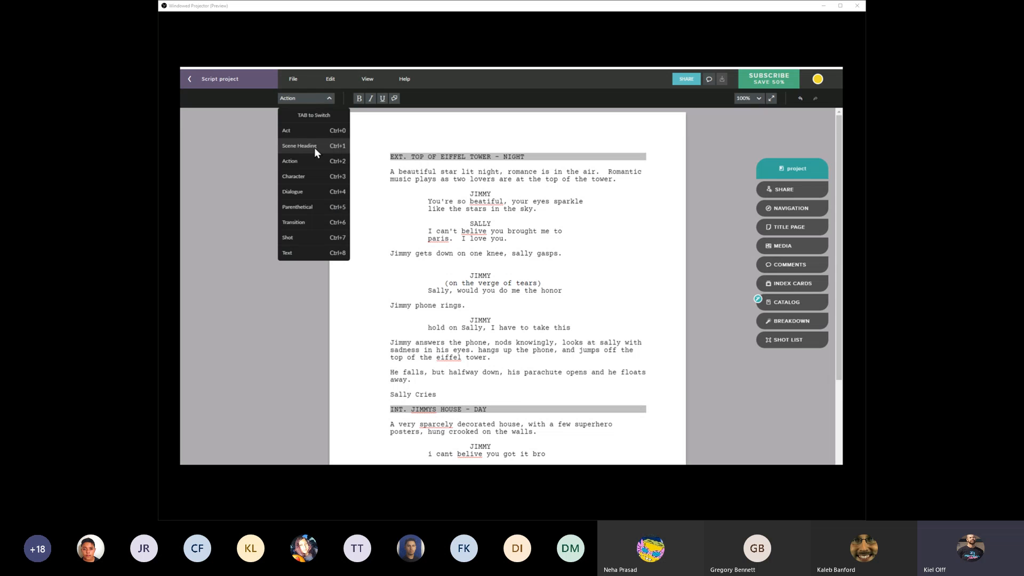
{"action": "left_click", "coordinate": [315, 147]}
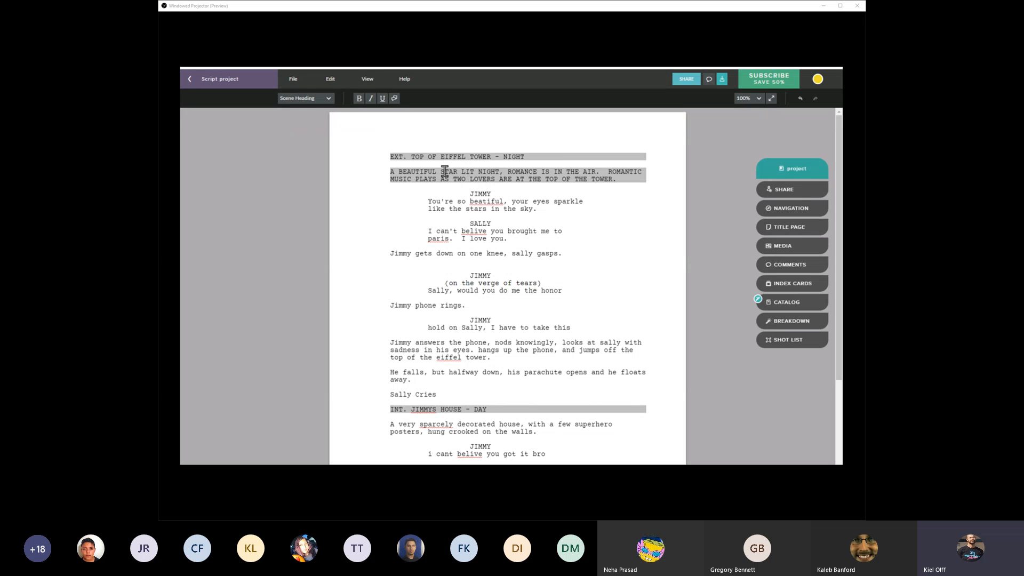
{"action": "left_click", "coordinate": [312, 99]}
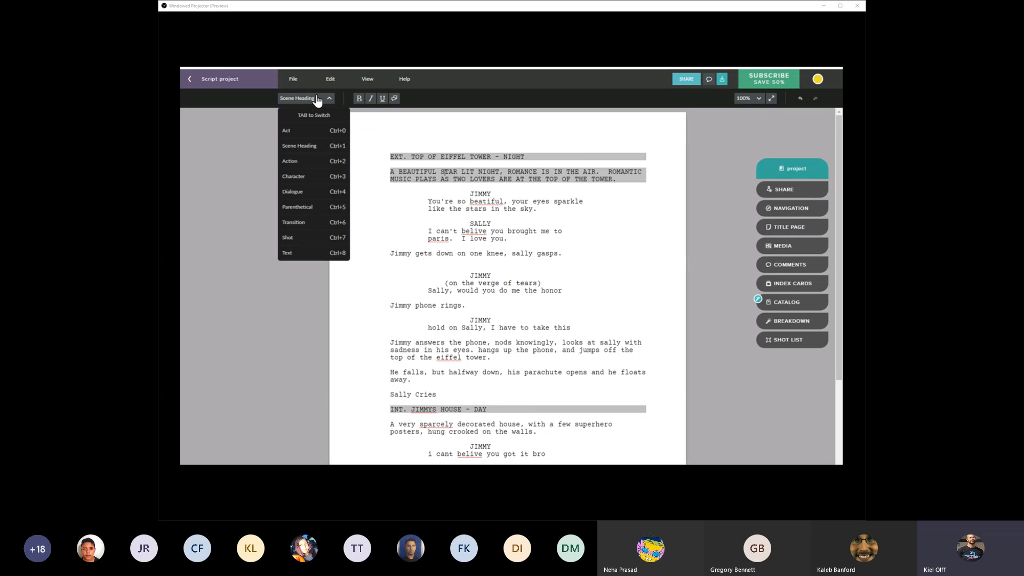
{"action": "left_click", "coordinate": [308, 161]}
Switch the first JIMMY cue to Scene Heading format, and restore it to Character
{"action": "left_click", "coordinate": [479, 194]}
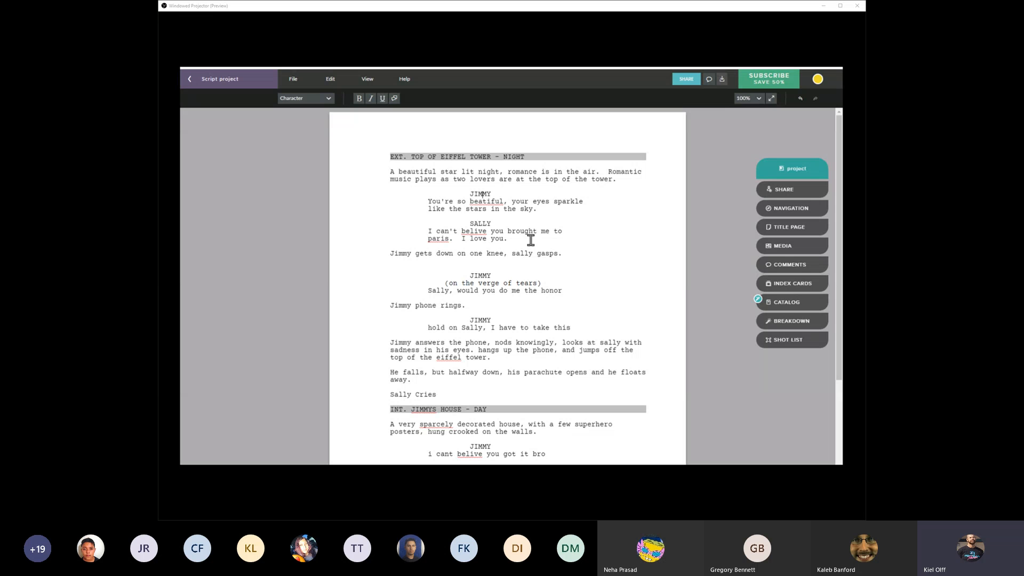
{"action": "left_click", "coordinate": [323, 99]}
{"action": "left_click", "coordinate": [327, 148]}
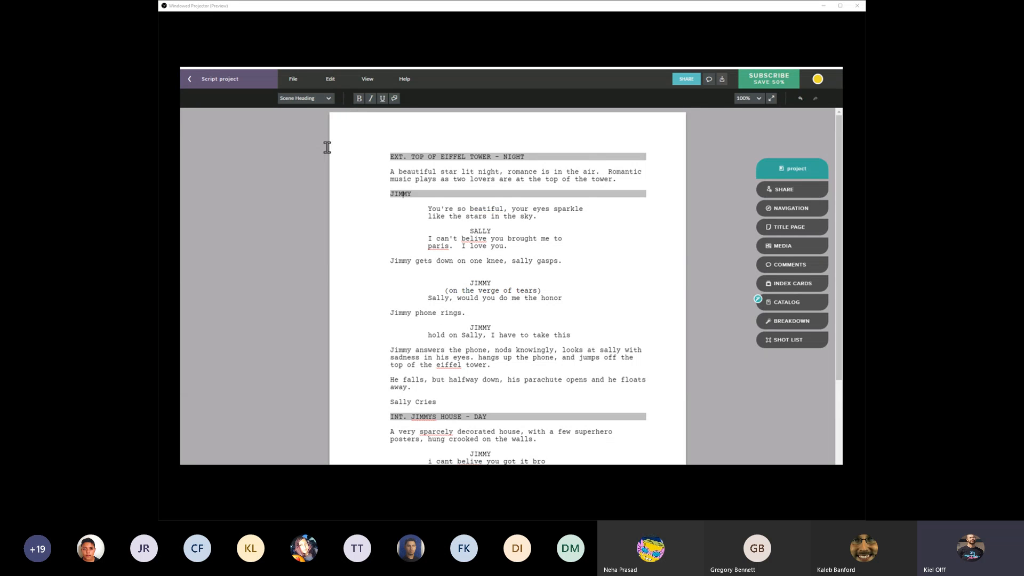
{"action": "left_click", "coordinate": [313, 99]}
{"action": "left_click", "coordinate": [321, 184]}
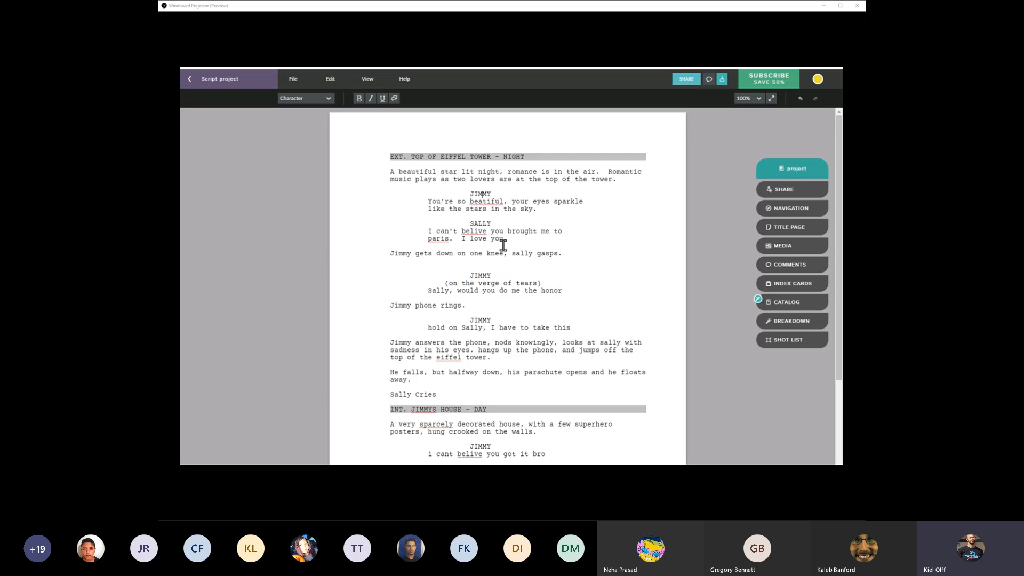
Add a SALLY character cue with a dialogue line after Jimmy's "hold on Sally, I have to take this"
{"action": "left_click", "coordinate": [581, 327]}
{"action": "key", "text": "Return"}
{"action": "type", "text": "SALLY"}
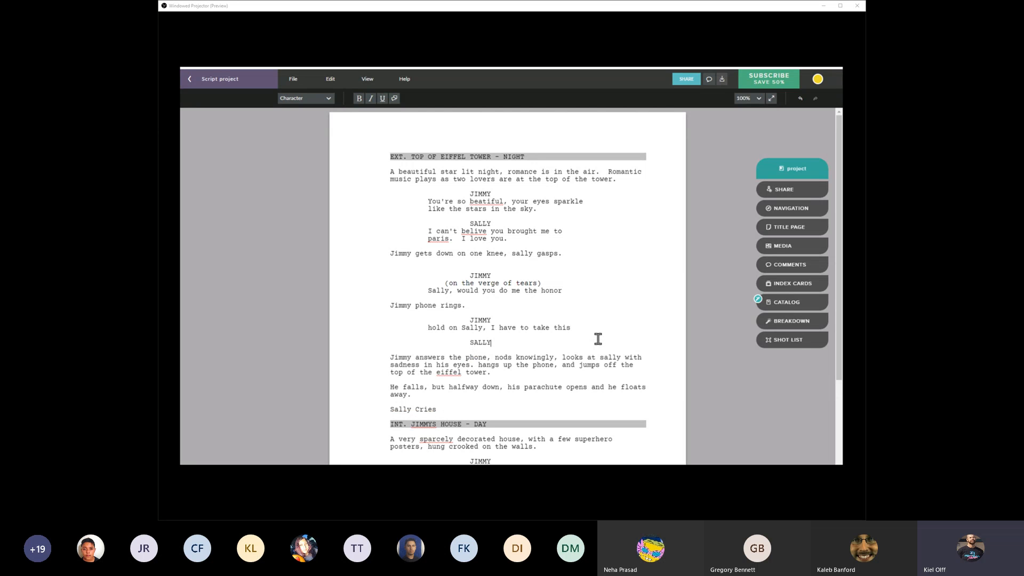
{"action": "key", "text": "Return"}
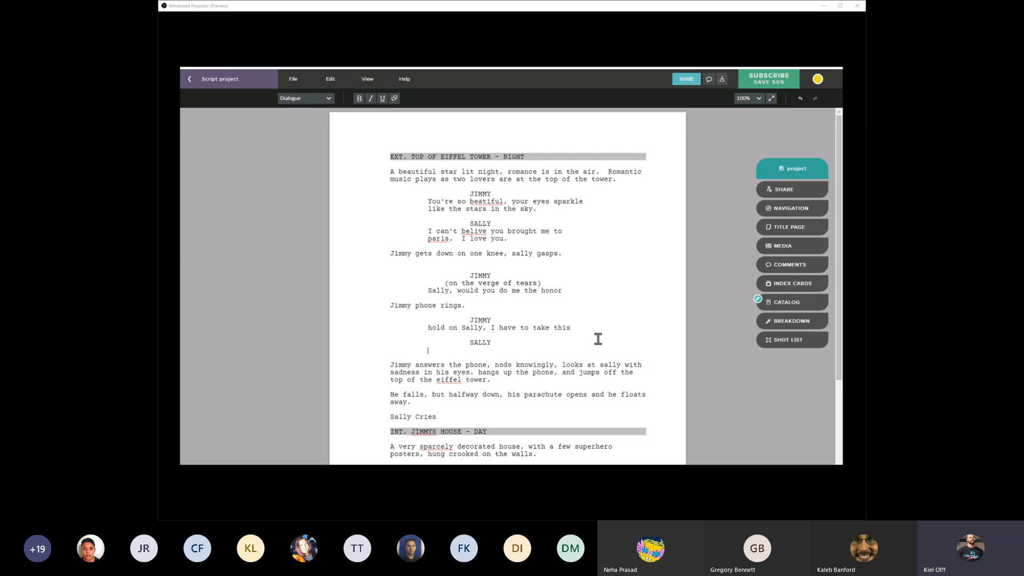
Give Sally's new cue the parenthetical "surprised" and the dialogue "say what now"
{"action": "left_click", "coordinate": [319, 99]}
{"action": "left_click", "coordinate": [320, 208]}
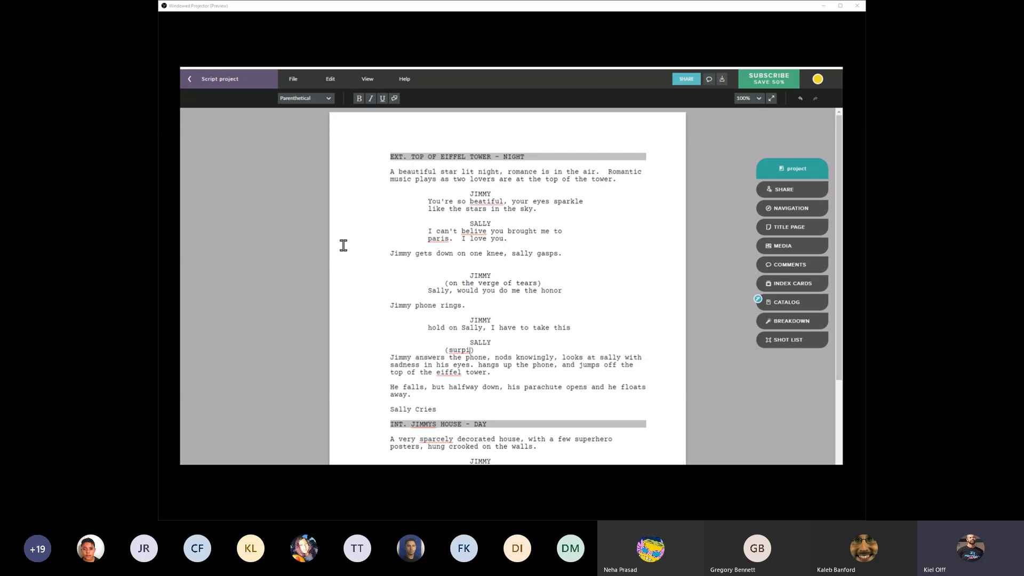
{"action": "key", "text": "BackSpace"}
{"action": "key", "text": "BackSpace"}
{"action": "key", "text": "BackSpace"}
{"action": "key", "text": "BackSpace"}
{"action": "key", "text": "BackSpace"}
{"action": "key", "text": "Return"}
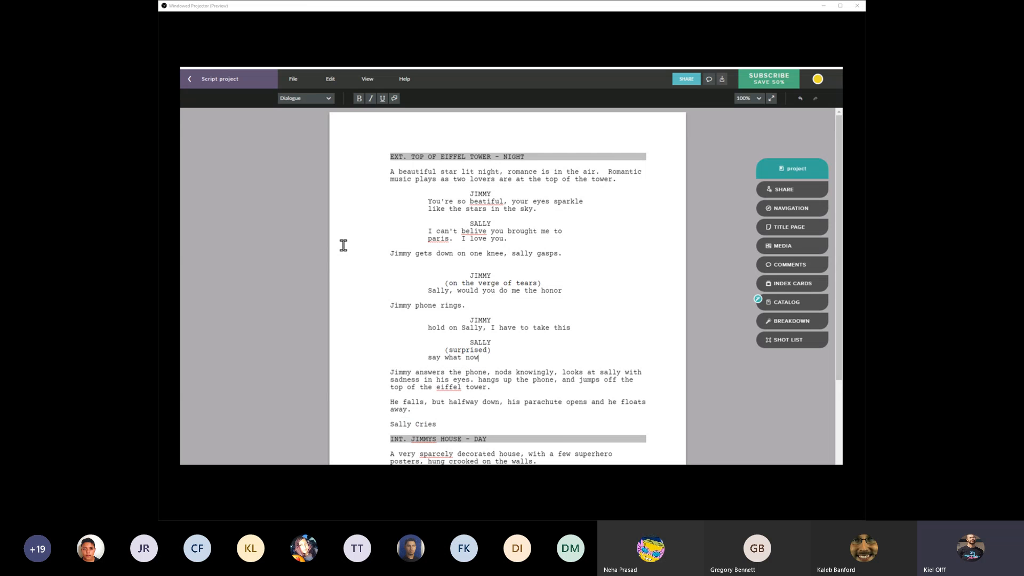
Correct Sally's new dialogue to "Say what now?" and capitalize "Hold" in Jimmy's line above it
{"action": "left_click", "coordinate": [432, 351]}
{"action": "key", "text": "BackSpace"}
{"action": "type", "text": "S"}
{"action": "key", "text": "BackSpace"}
{"action": "type", "text": "S"}
{"action": "scroll", "coordinate": [501, 322], "scroll_direction": "down", "scroll_amount": 1}
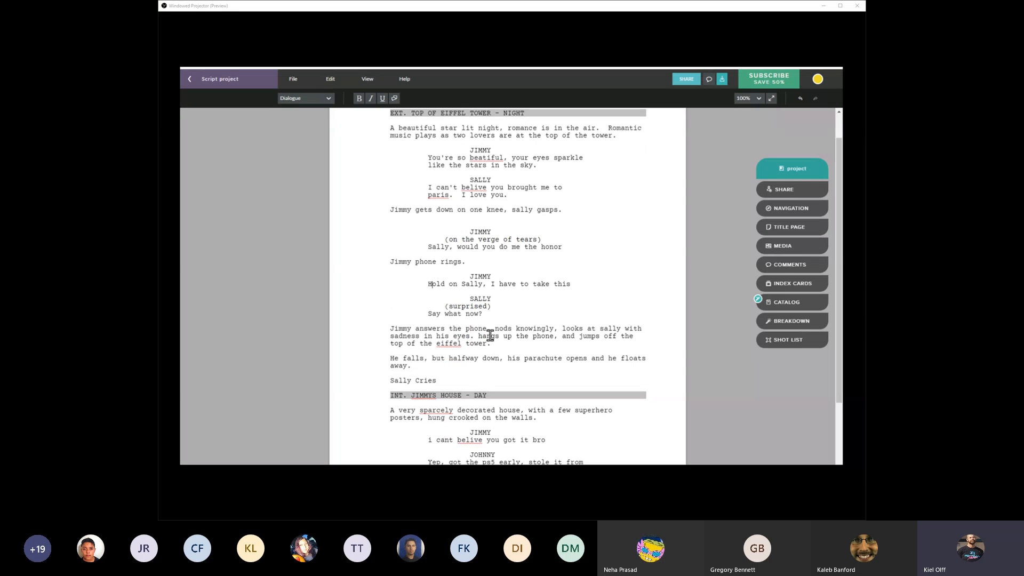
Look over the revised script across both pages, from the Eiffel Tower opening to the closing transition
{"action": "left_click", "coordinate": [498, 333]}
{"action": "left_click", "coordinate": [488, 376]}
{"action": "scroll", "coordinate": [425, 354], "scroll_direction": "down", "scroll_amount": 1}
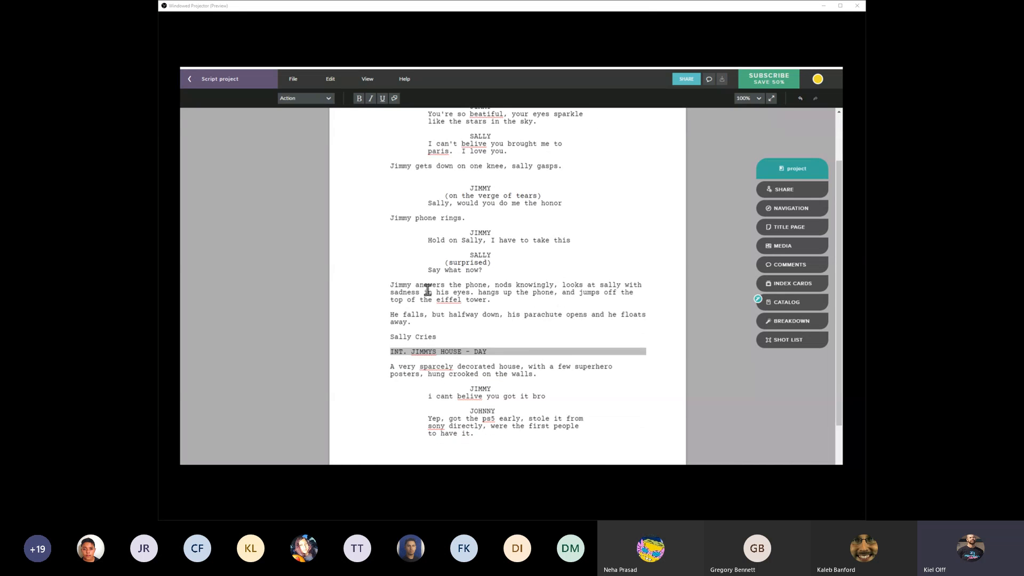
{"action": "scroll", "coordinate": [428, 290], "scroll_direction": "up", "scroll_amount": 1}
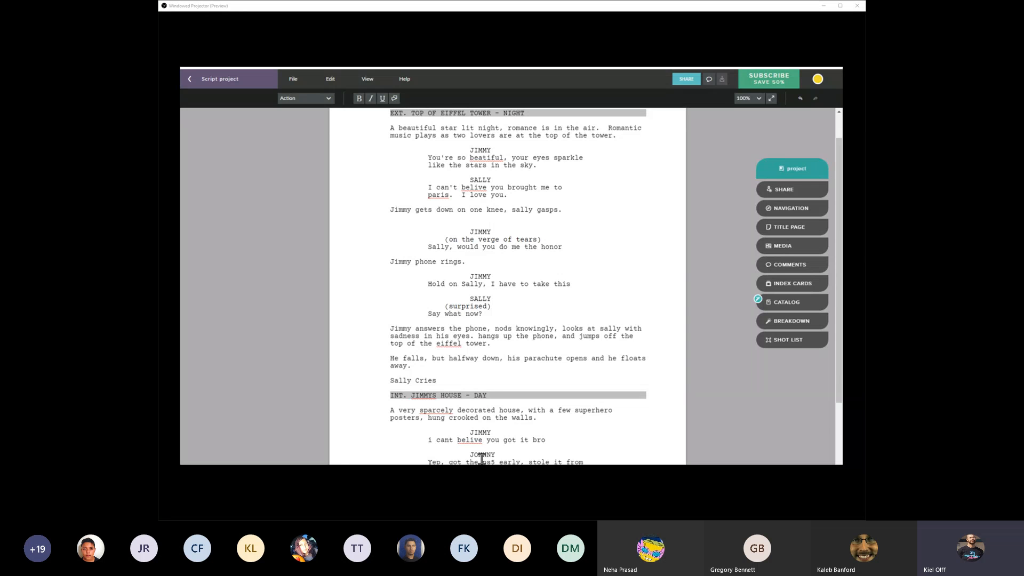
{"action": "scroll", "coordinate": [496, 360], "scroll_direction": "down", "scroll_amount": 4}
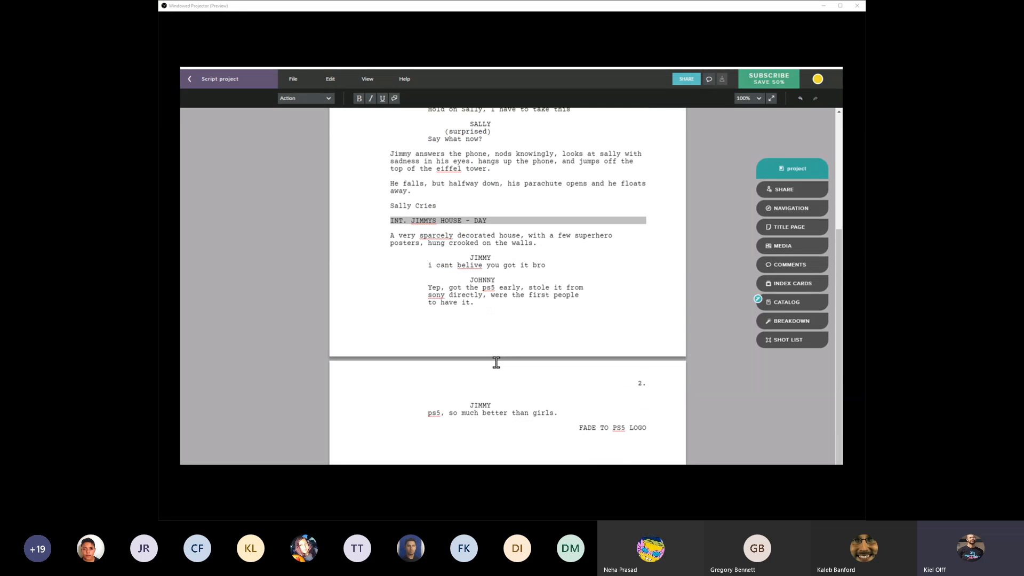
{"action": "scroll", "coordinate": [496, 362], "scroll_direction": "up", "scroll_amount": 6}
{"action": "scroll", "coordinate": [496, 361], "scroll_direction": "down", "scroll_amount": 6}
{"action": "scroll", "coordinate": [464, 366], "scroll_direction": "up", "scroll_amount": 6}
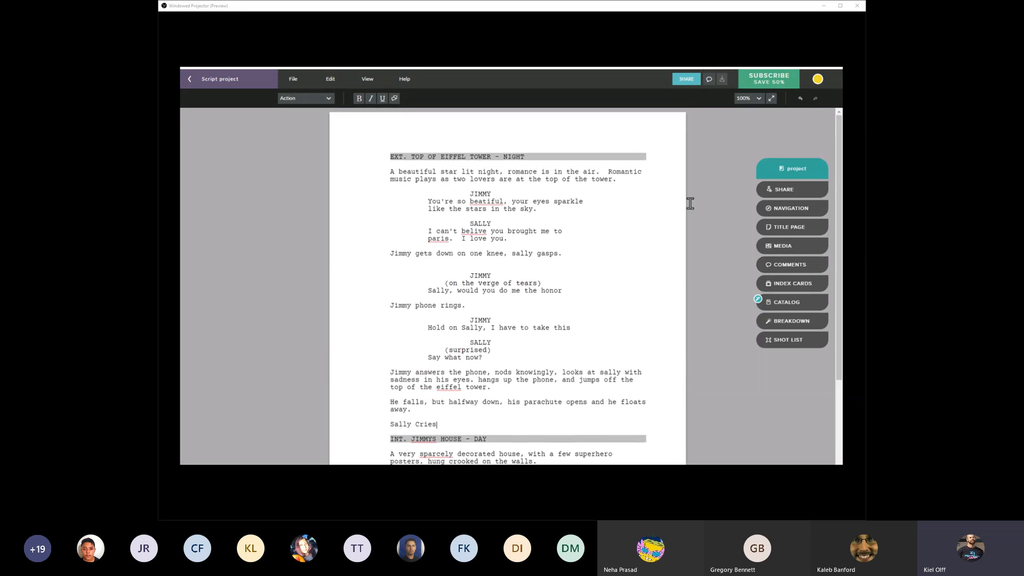
Jump back and forth between the Eiffel Tower and Jimmy's house scenes through the script's scene navigation
{"action": "left_click", "coordinate": [789, 209]}
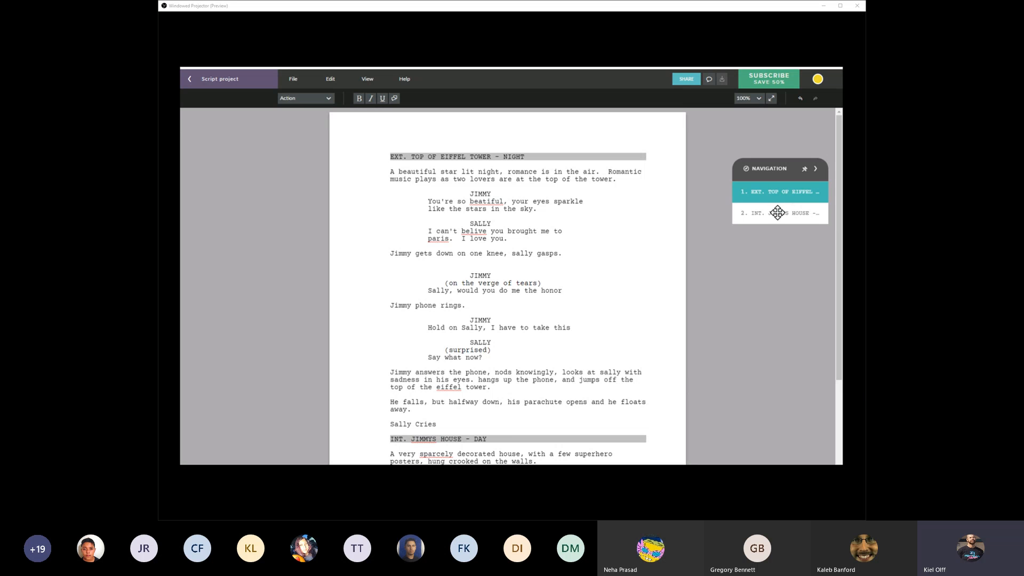
{"action": "left_click", "coordinate": [757, 213]}
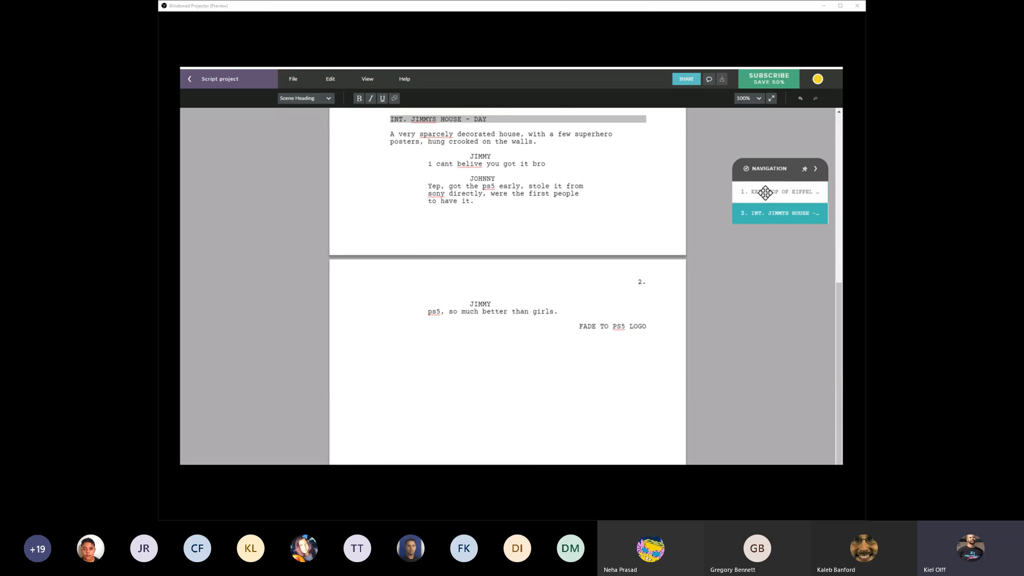
{"action": "left_click", "coordinate": [765, 193]}
{"action": "left_click", "coordinate": [768, 213]}
{"action": "left_click", "coordinate": [772, 192]}
{"action": "left_click", "coordinate": [769, 210]}
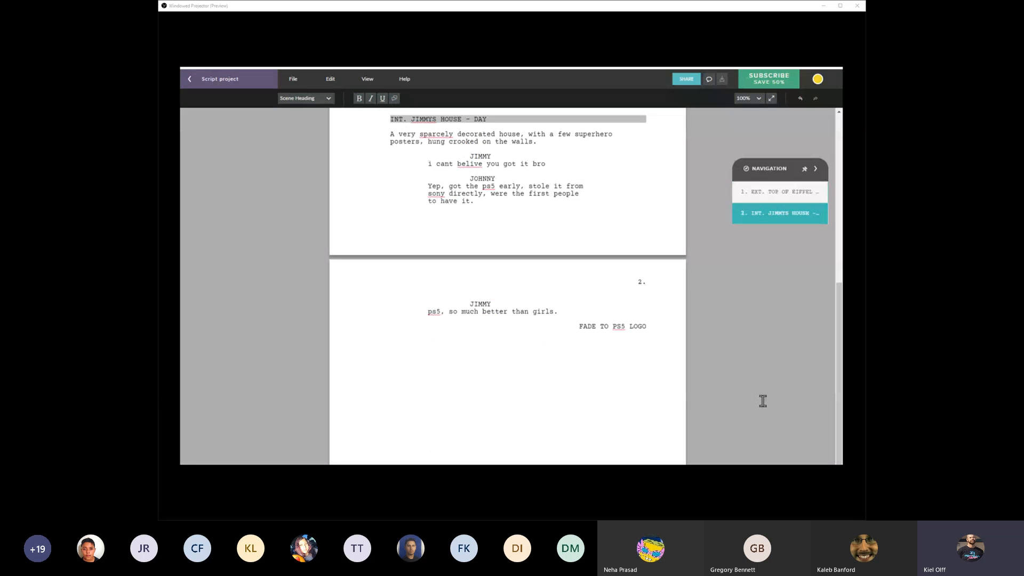
{"action": "left_click", "coordinate": [778, 190]}
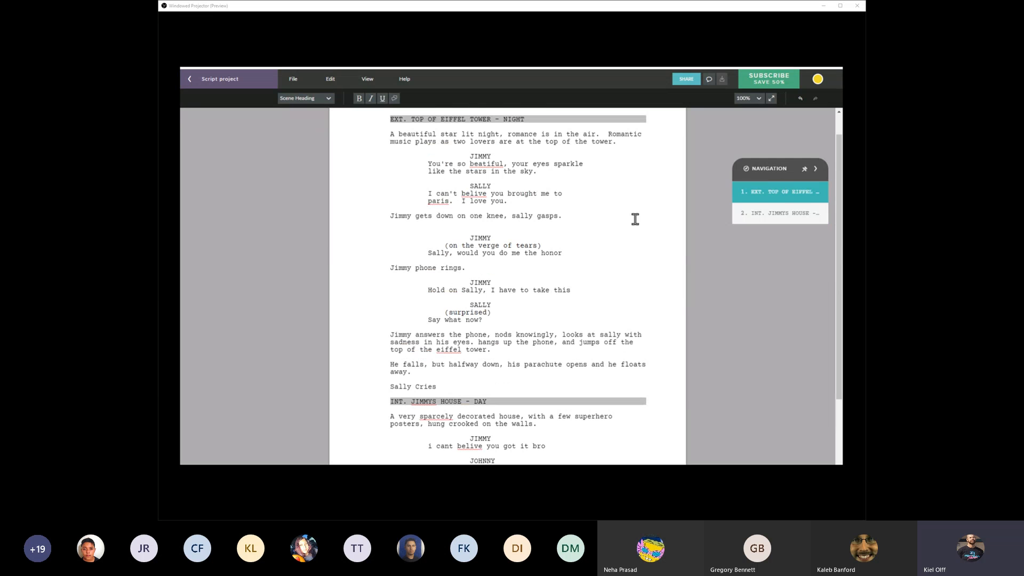
{"action": "left_click", "coordinate": [814, 169]}
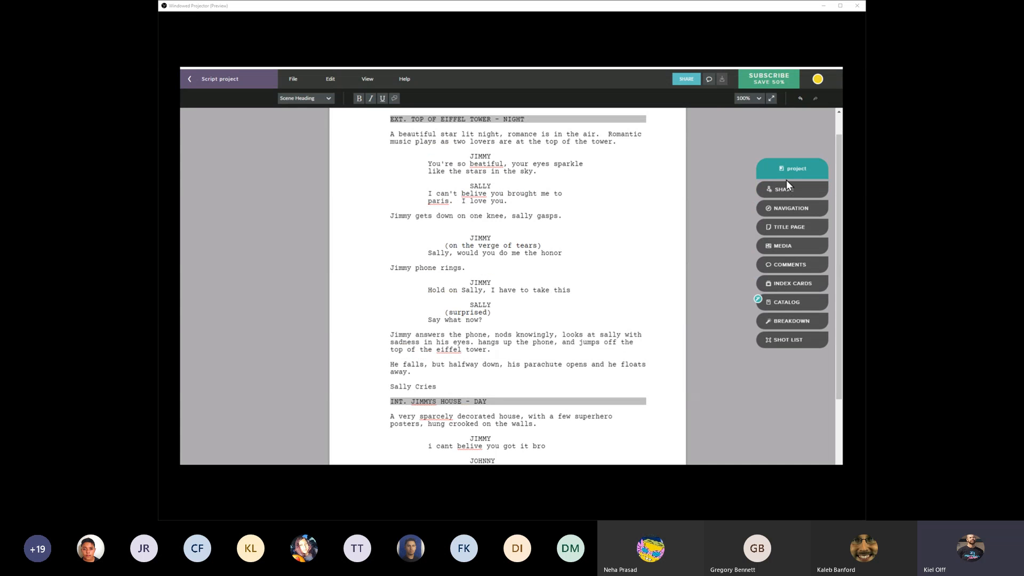
{"action": "scroll", "coordinate": [566, 256], "scroll_direction": "up", "scroll_amount": 2}
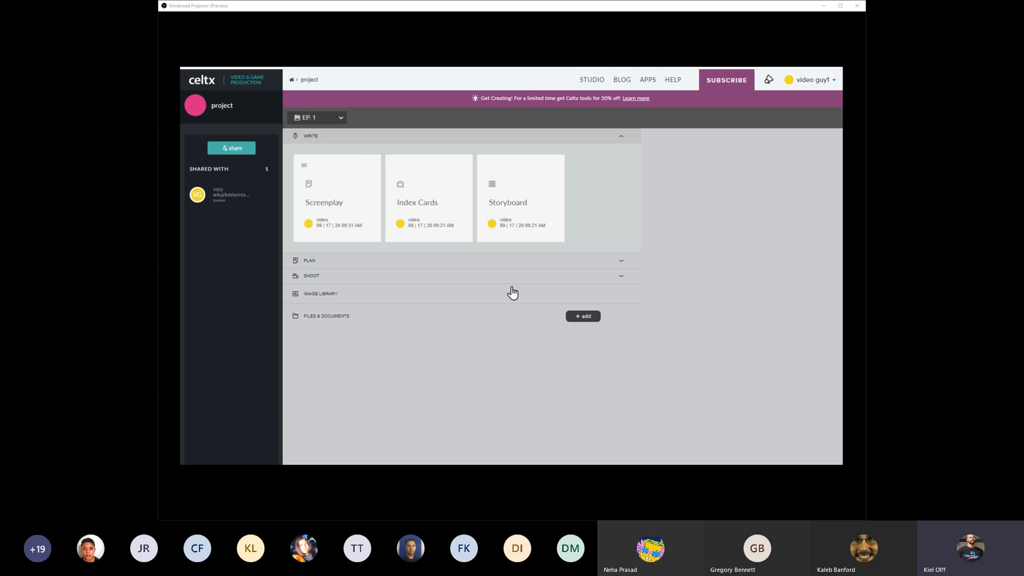
Expand the project's Plan and Shoot sections to show their documents
{"action": "left_click", "coordinate": [621, 262]}
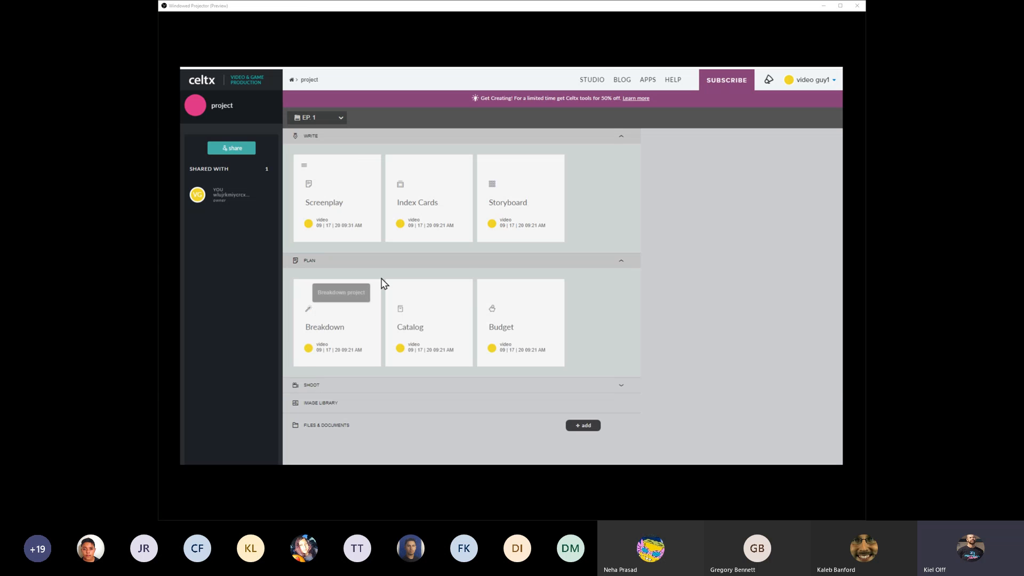
{"action": "left_click", "coordinate": [620, 386]}
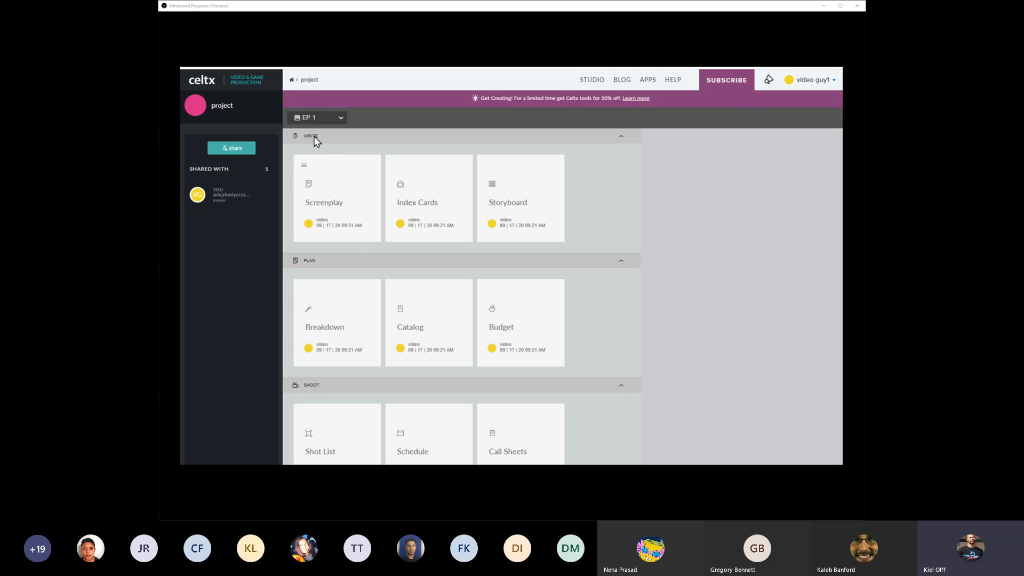
Return to the account's project list and set the project's image to the Life Aquatic poster
{"action": "left_click", "coordinate": [292, 81]}
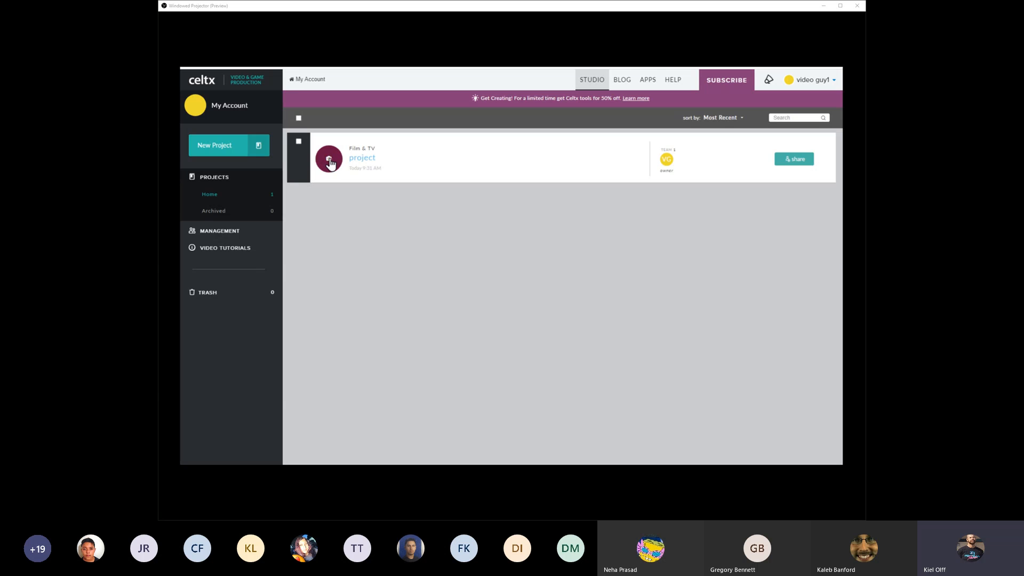
{"action": "left_click", "coordinate": [331, 164]}
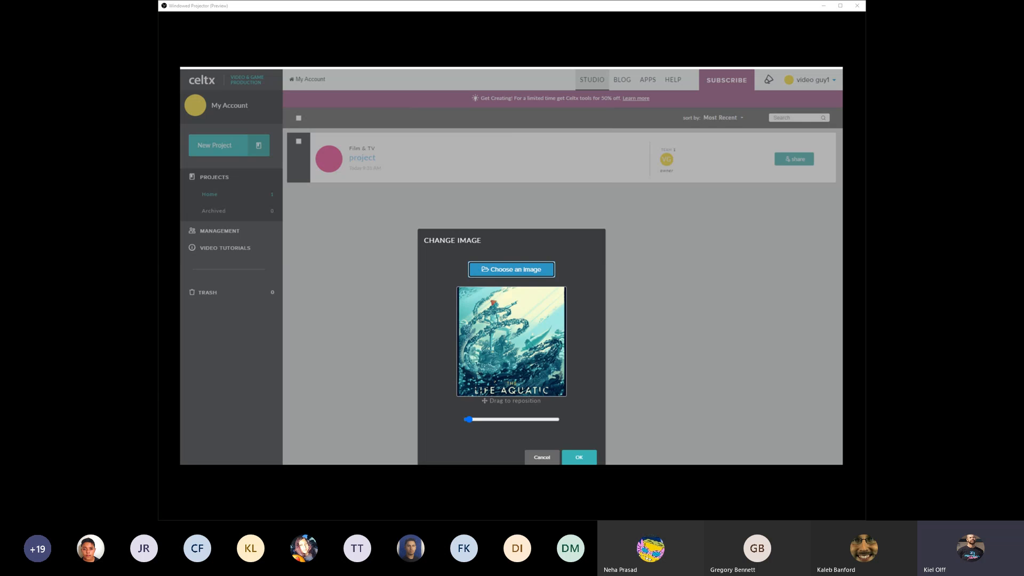
{"action": "left_click", "coordinate": [579, 457]}
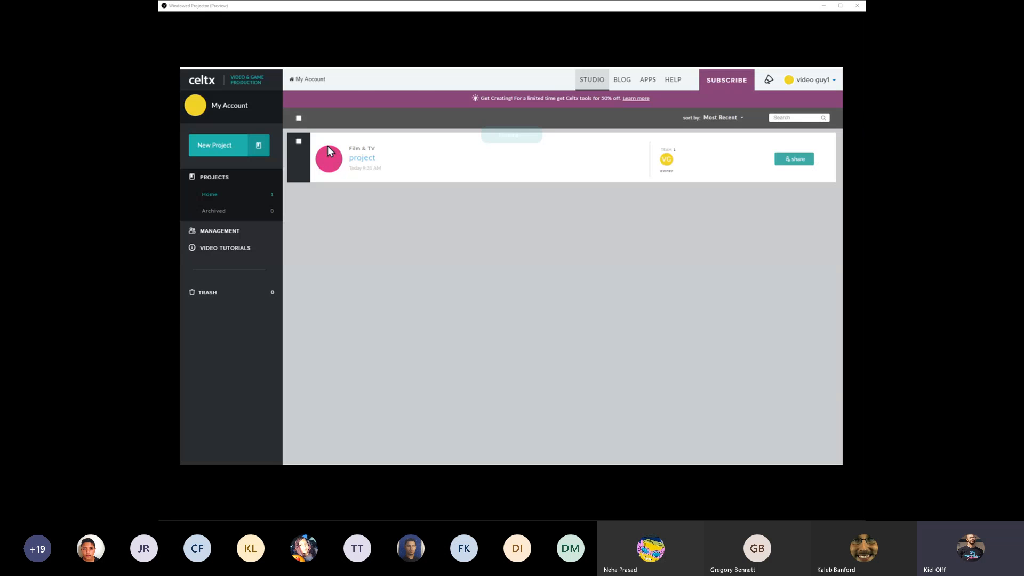
Look at the account options and the project's sharing form without sharing it
{"action": "left_click", "coordinate": [789, 81]}
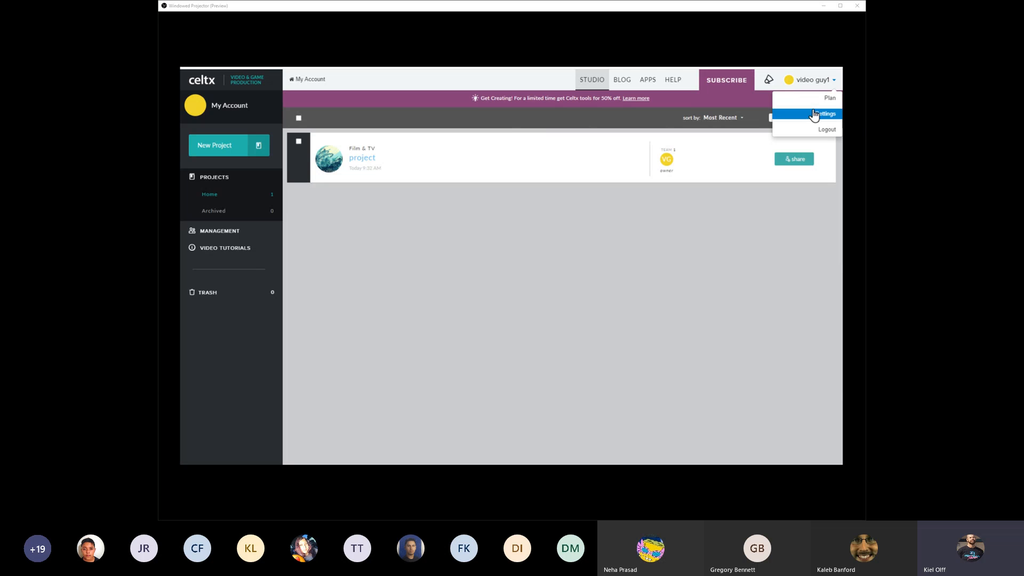
{"action": "left_click", "coordinate": [706, 198]}
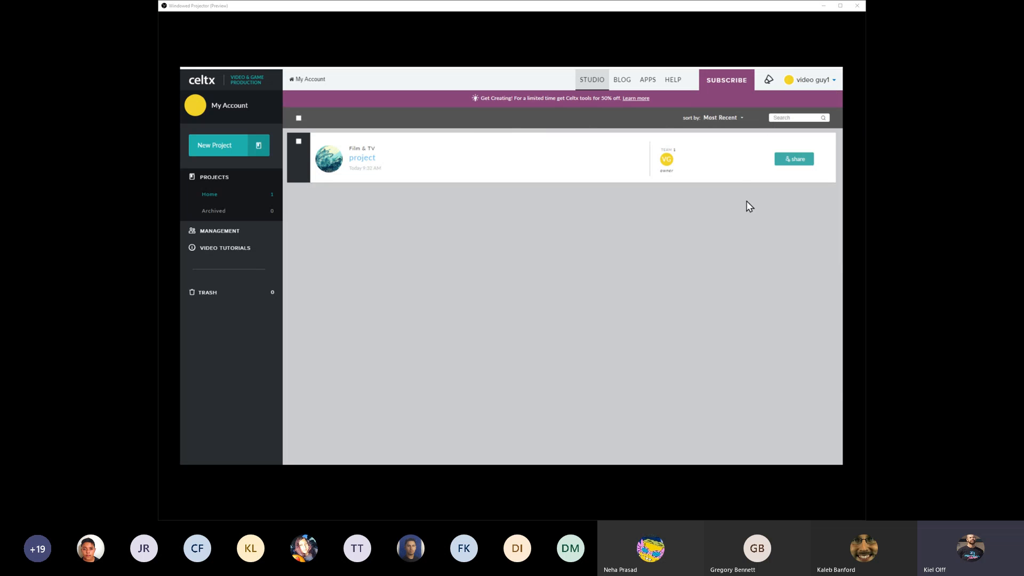
{"action": "left_click", "coordinate": [803, 162]}
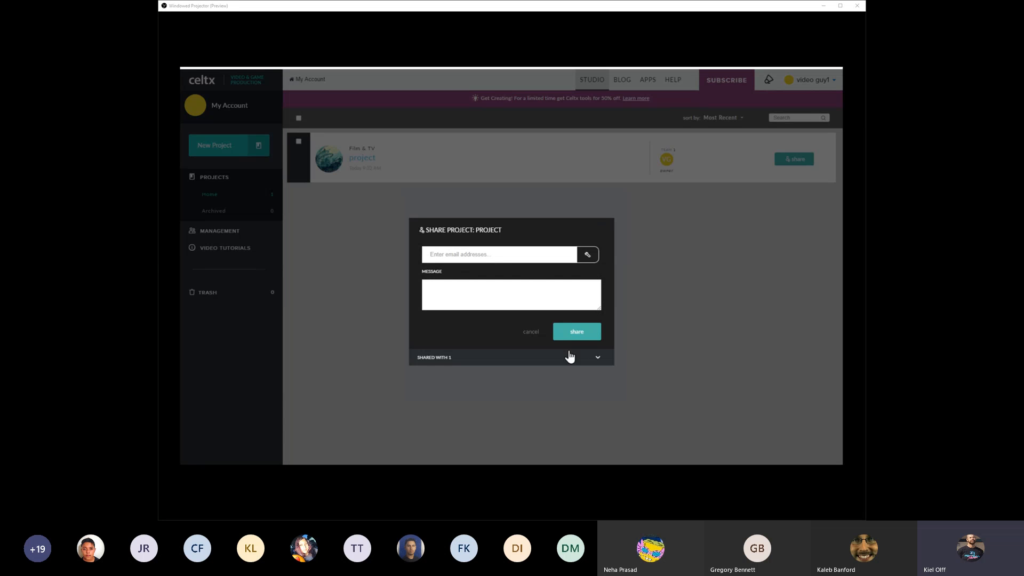
{"action": "left_click", "coordinate": [529, 332]}
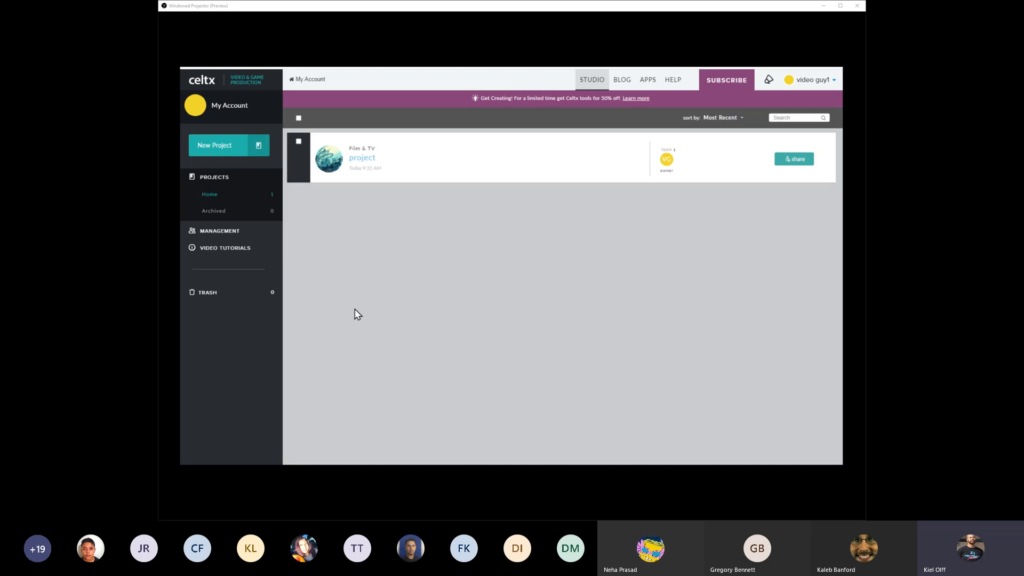
Look over the project types offered for a new project and the file types that can be added to the existing project
{"action": "left_click", "coordinate": [216, 150]}
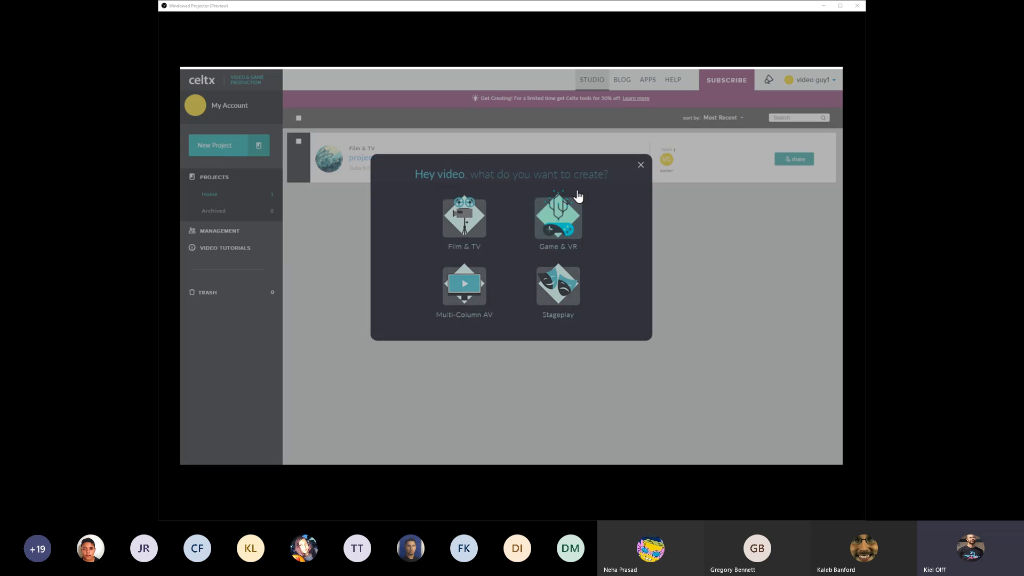
{"action": "left_click", "coordinate": [641, 165]}
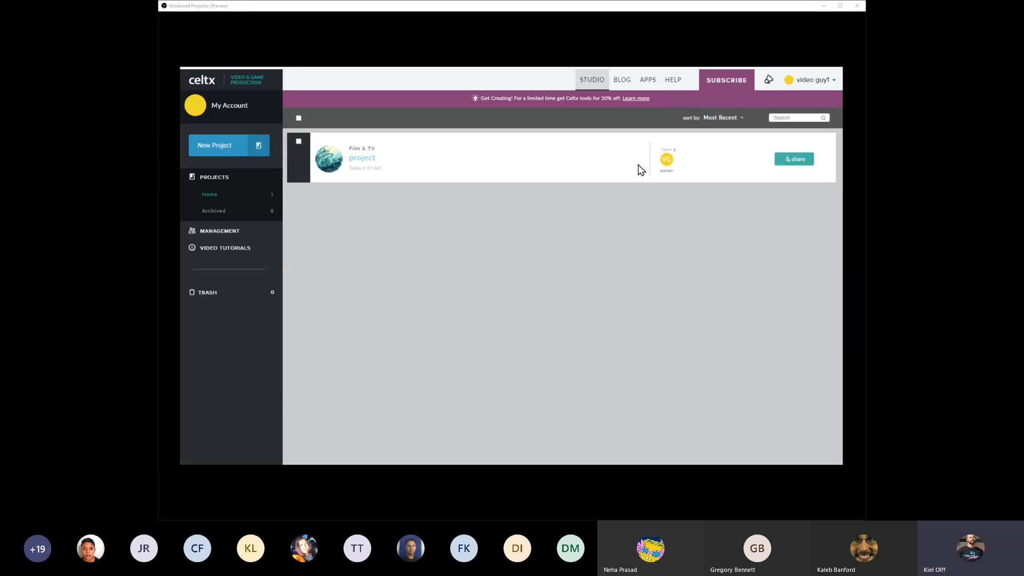
{"action": "left_click", "coordinate": [368, 162]}
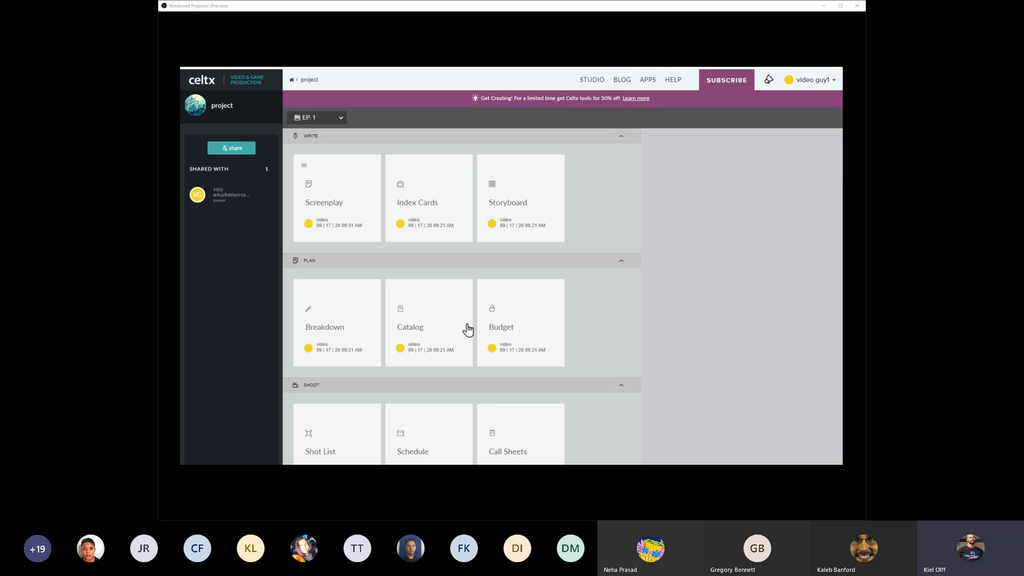
{"action": "left_click", "coordinate": [511, 462]}
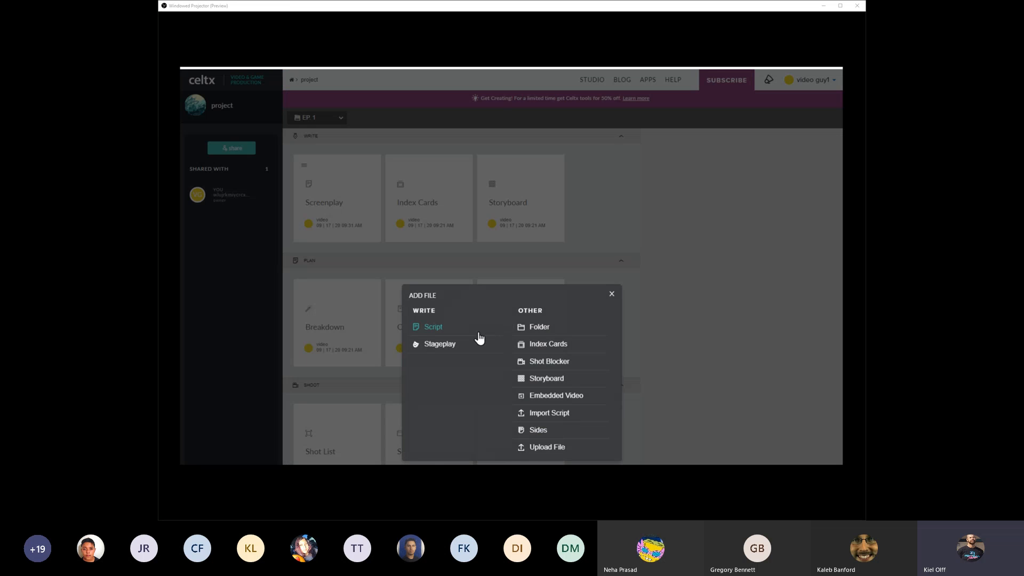
{"action": "left_click", "coordinate": [441, 345]}
{"action": "left_click", "coordinate": [542, 391]}
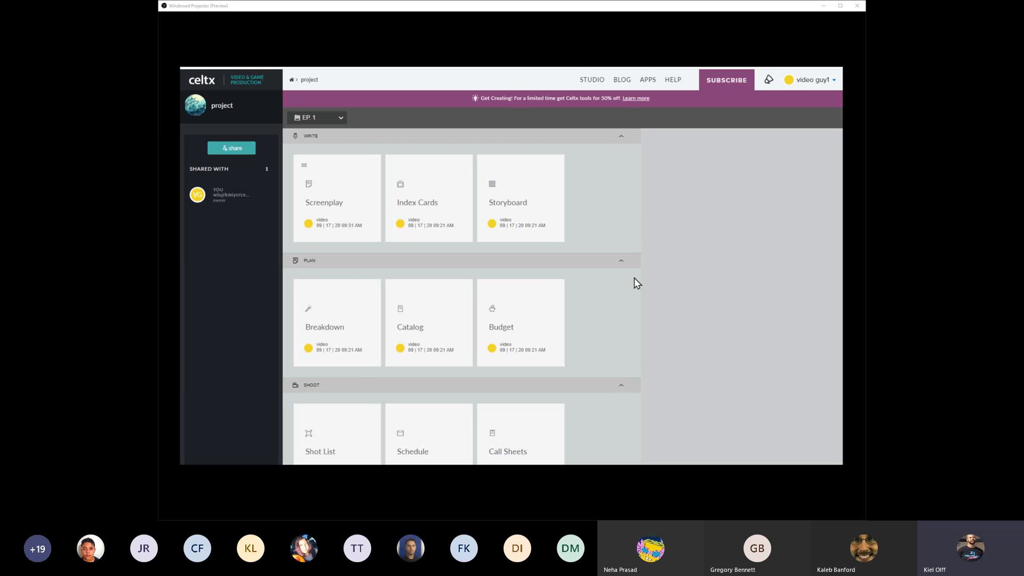
Reopen the project's screenplay and log out of the account
{"action": "left_click", "coordinate": [358, 208]}
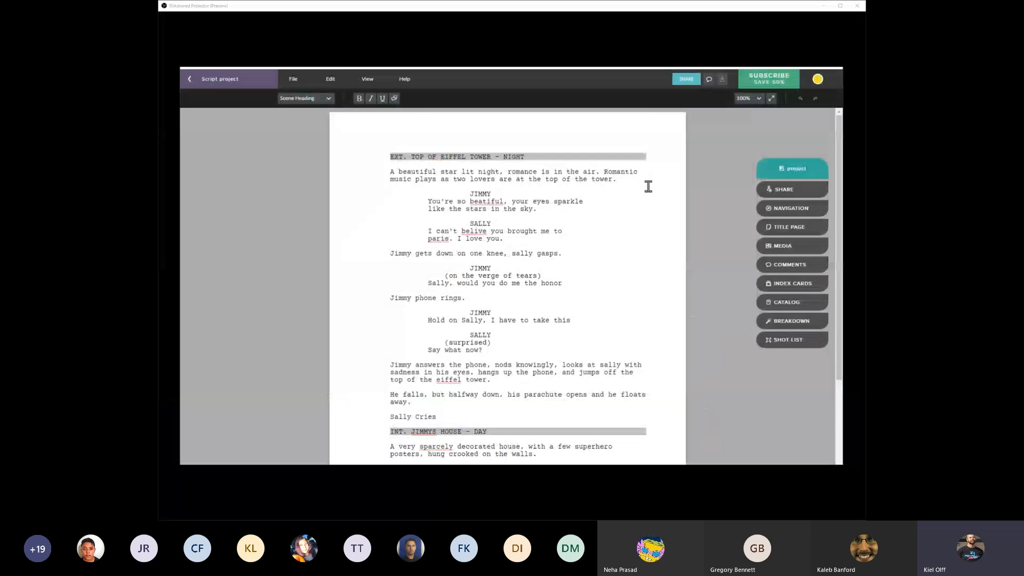
{"action": "left_click", "coordinate": [818, 81]}
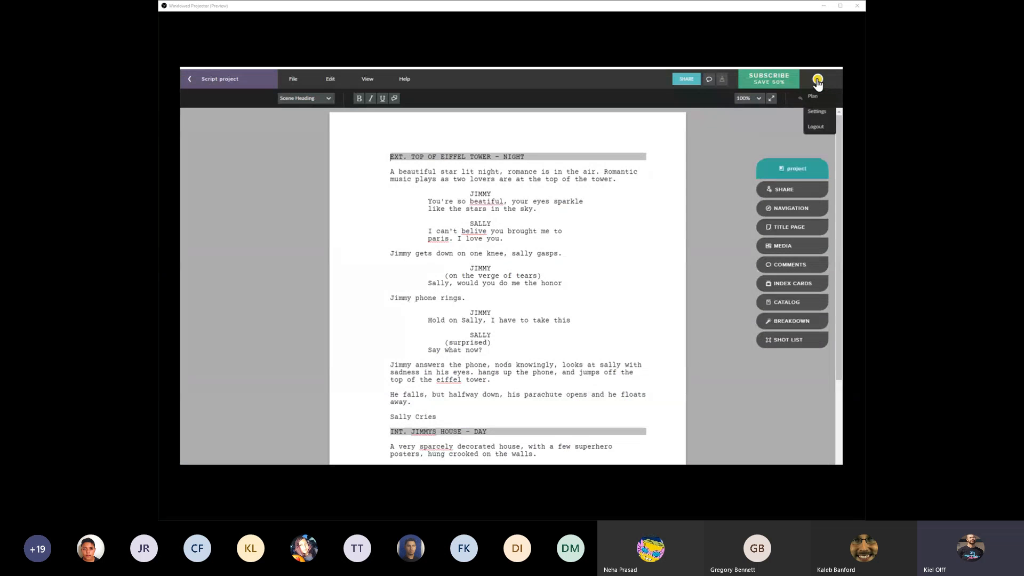
{"action": "left_click", "coordinate": [819, 127]}
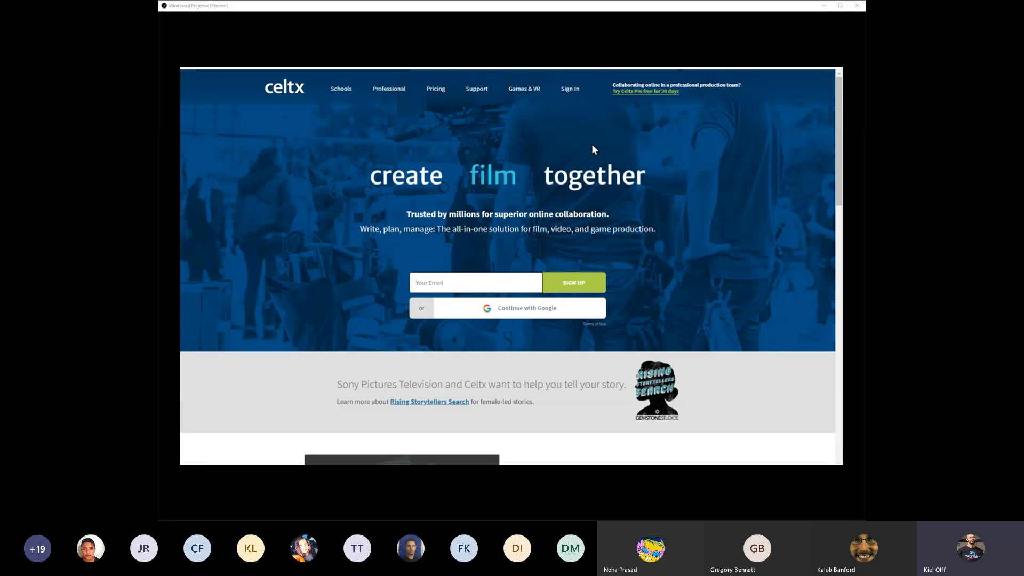
View the account log-in page and return to the Celtx home page
{"action": "left_click", "coordinate": [570, 89]}
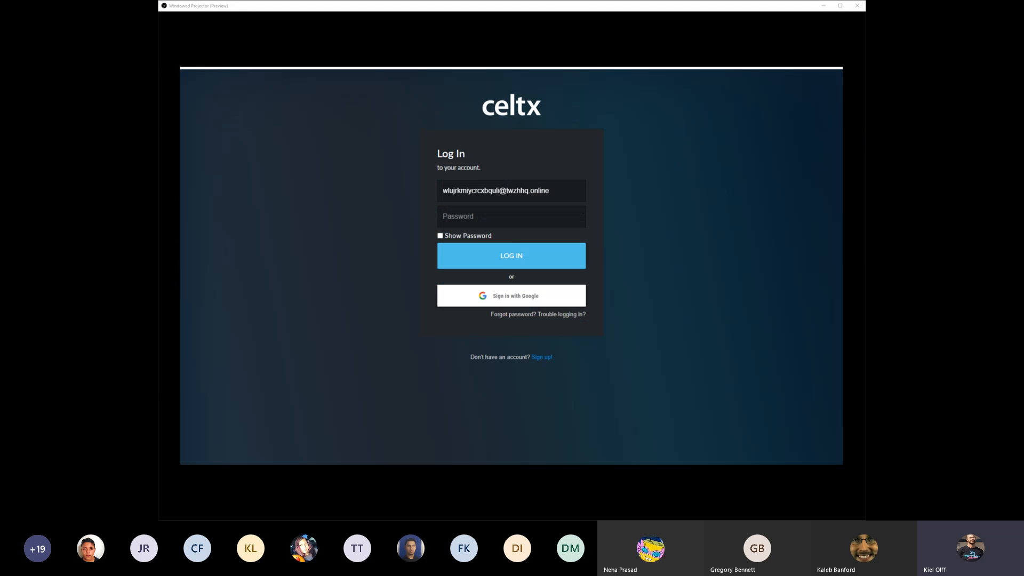
{"action": "key", "text": "alt+Left"}
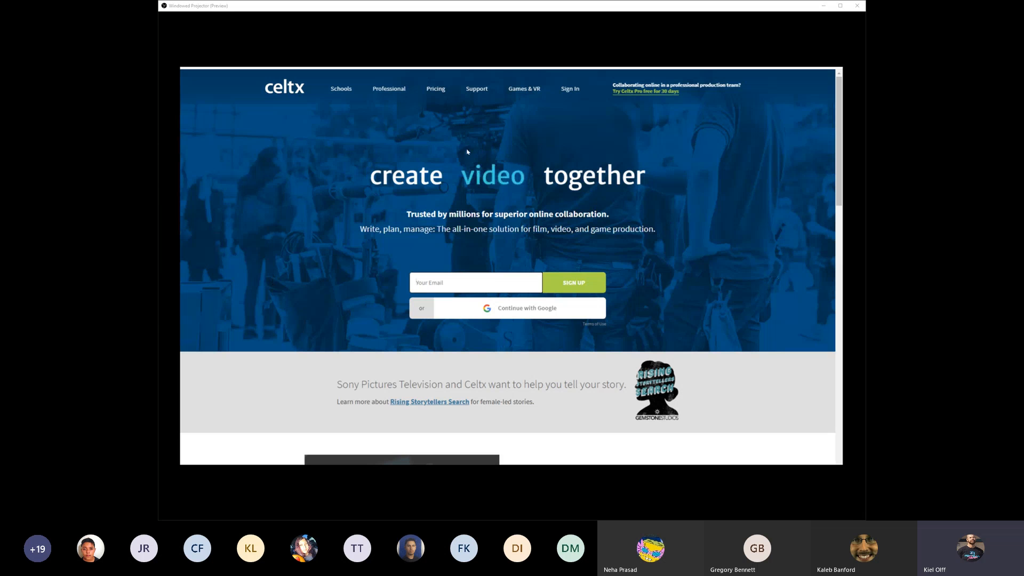